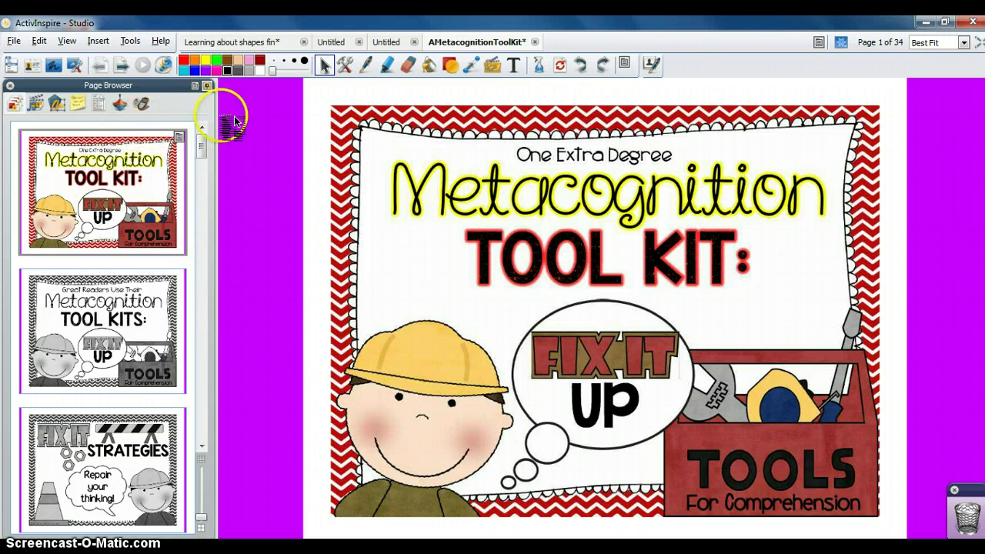
Lock the Metacognition Tool Kit cover image on page 1 and try to move it
{"action": "mouse_move", "coordinate": [216, 158]}
{"action": "left_mouse_down"}
{"action": "mouse_move", "coordinate": [198, 397]}
{"action": "mouse_move", "coordinate": [225, 218]}
{"action": "mouse_move", "coordinate": [213, 146]}
{"action": "left_mouse_up"}
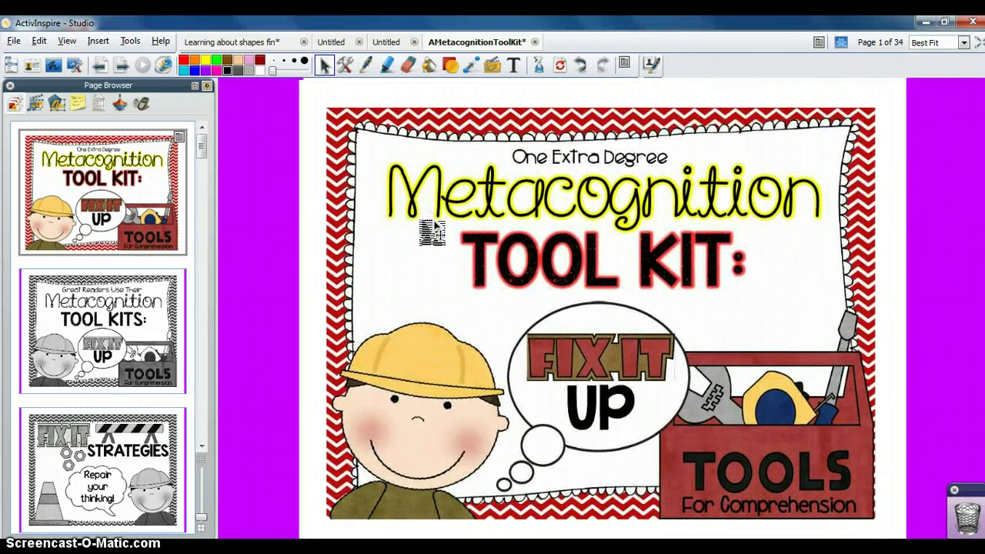
{"action": "left_click", "coordinate": [433, 225]}
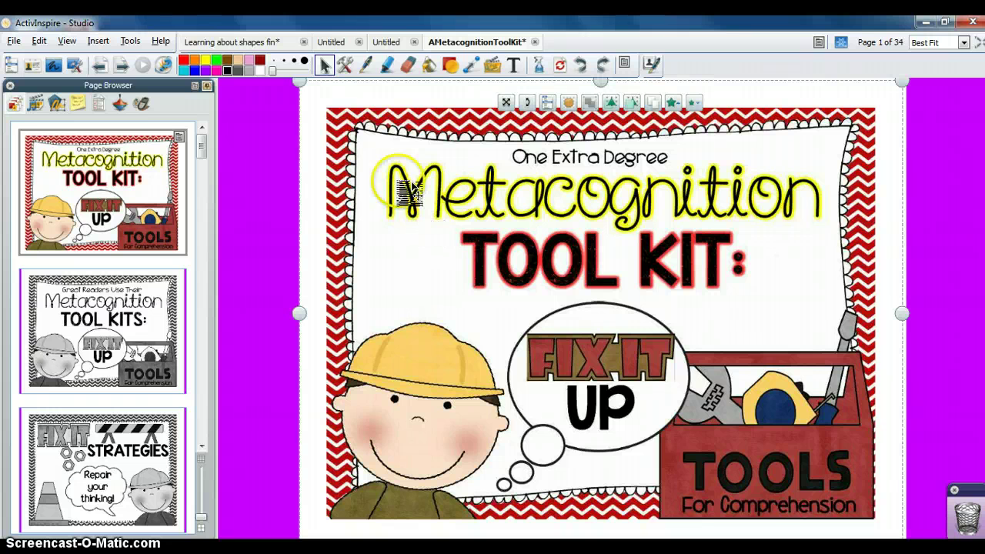
{"action": "right_click", "coordinate": [486, 323]}
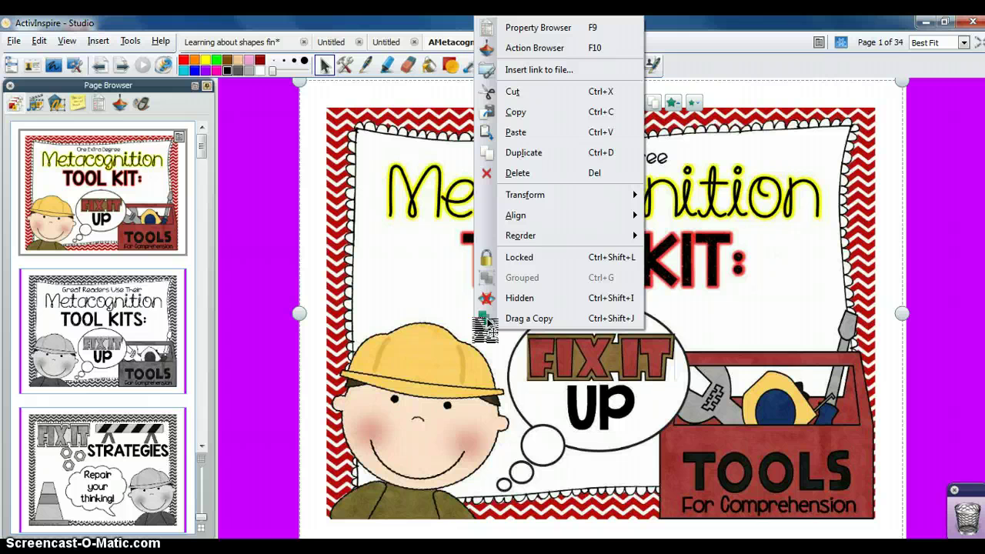
{"action": "left_click", "coordinate": [536, 258]}
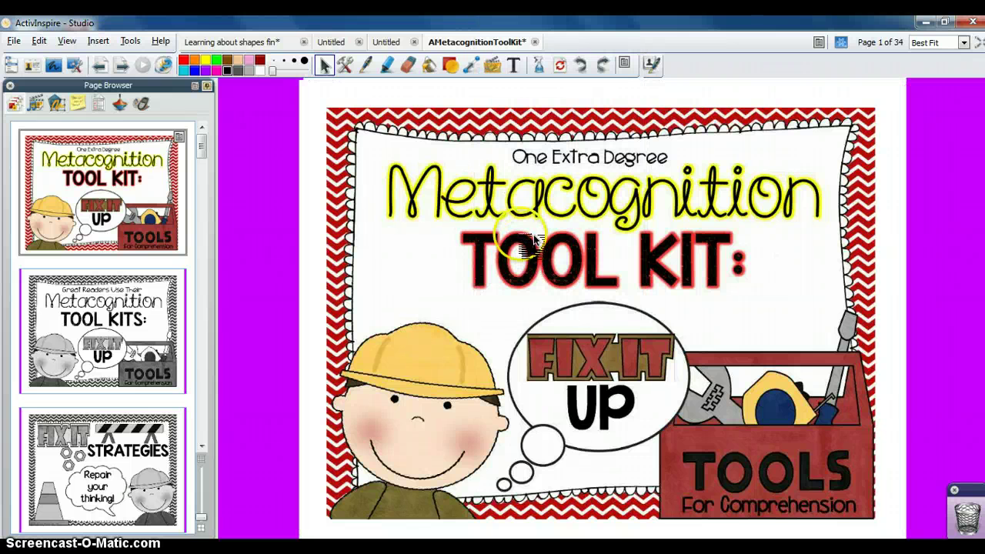
{"action": "left_click_drag", "start_coordinate": [521, 230], "coordinate": [631, 164]}
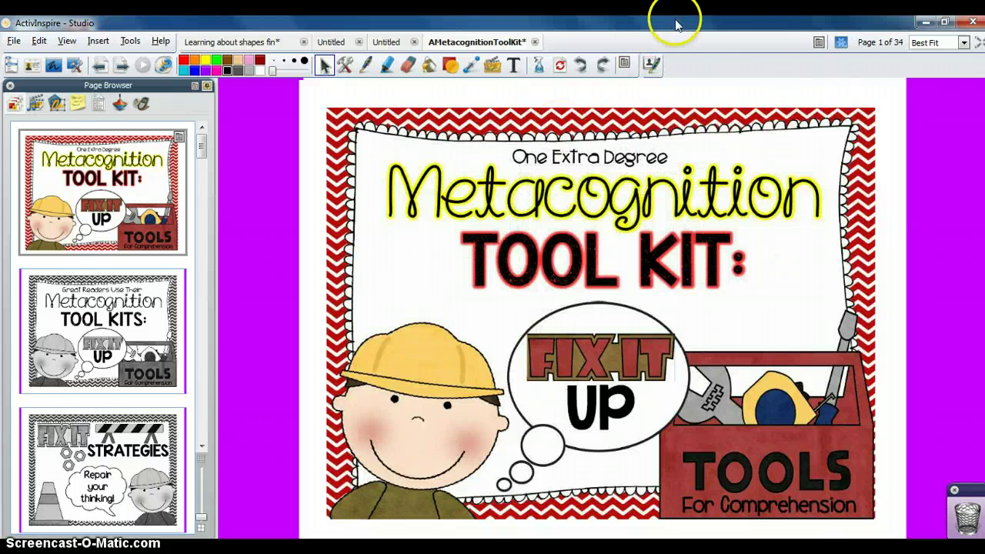
Shift the locked cover image slightly to the right using Design Mode, and switch Design Mode off again
{"action": "left_click", "coordinate": [846, 45]}
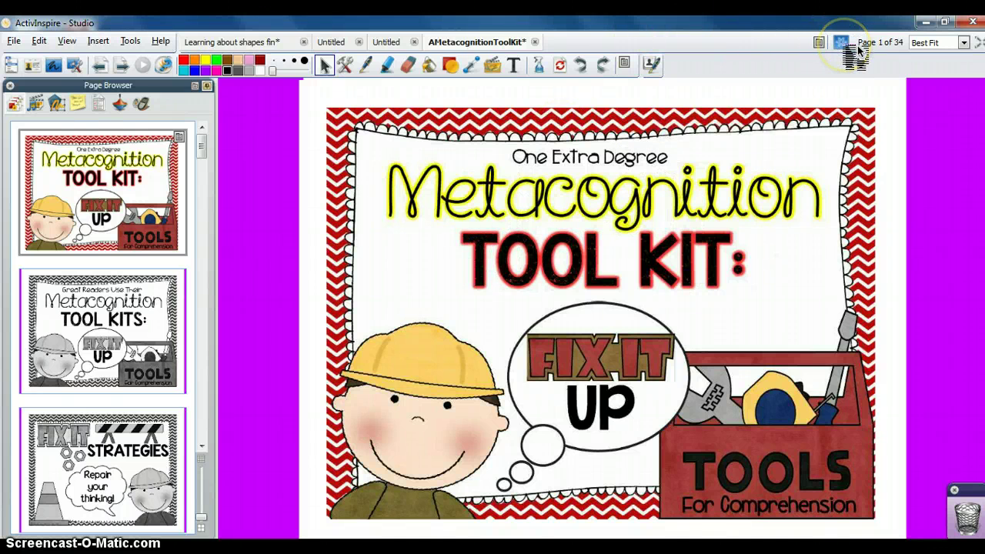
{"action": "left_click", "coordinate": [844, 45]}
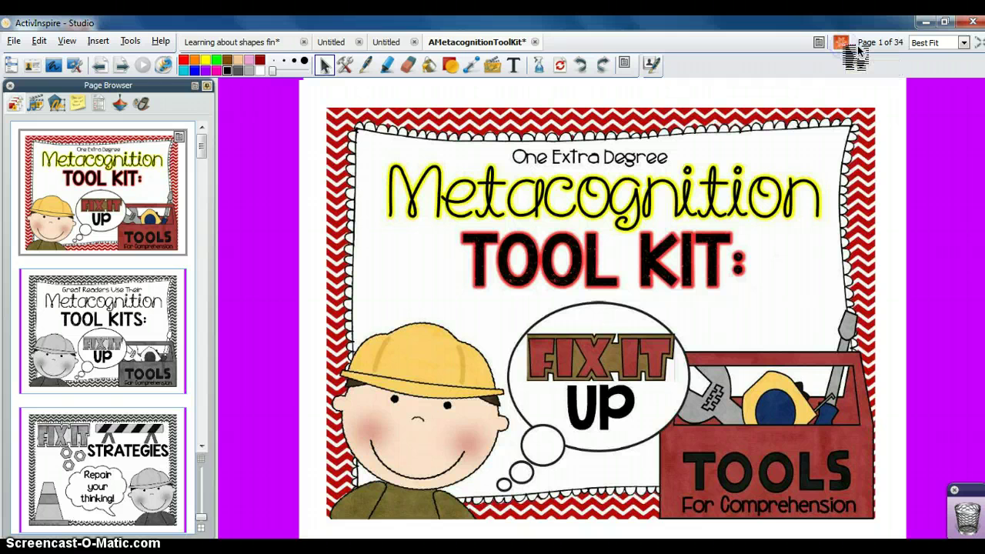
{"action": "left_click", "coordinate": [801, 194]}
{"action": "mouse_move", "coordinate": [802, 194]}
{"action": "left_mouse_down"}
{"action": "mouse_move", "coordinate": [704, 196]}
{"action": "mouse_move", "coordinate": [845, 190]}
{"action": "mouse_move", "coordinate": [794, 182]}
{"action": "mouse_move", "coordinate": [809, 195]}
{"action": "left_mouse_up"}
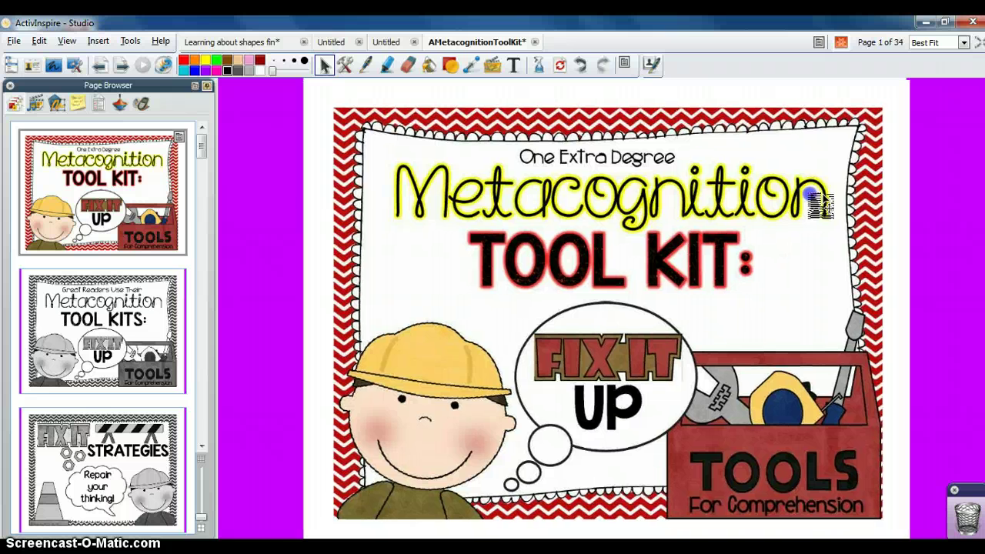
{"action": "left_click", "coordinate": [845, 42]}
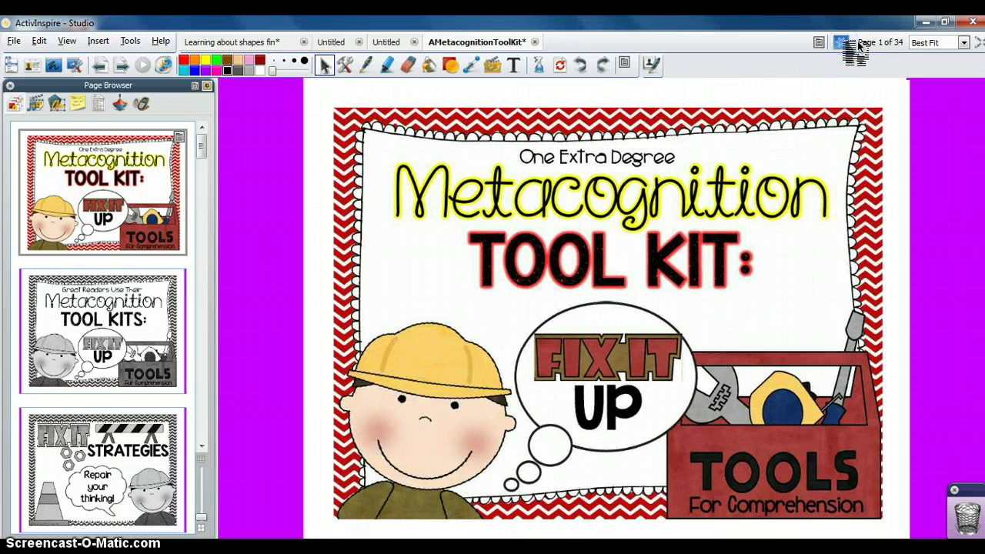
{"action": "left_click", "coordinate": [744, 225]}
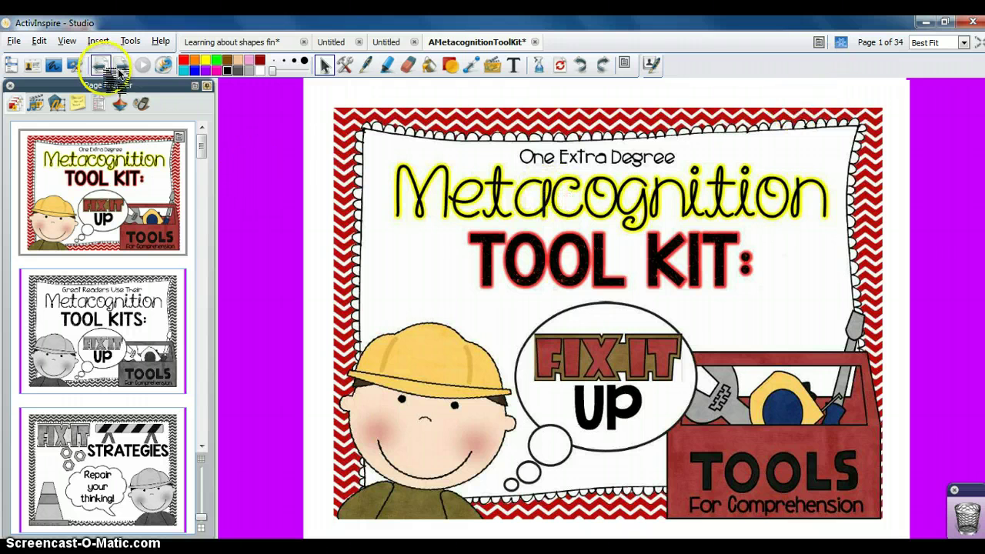
Look over the flipchart's import and export format options, and bring up the print settings
{"action": "left_click", "coordinate": [22, 41]}
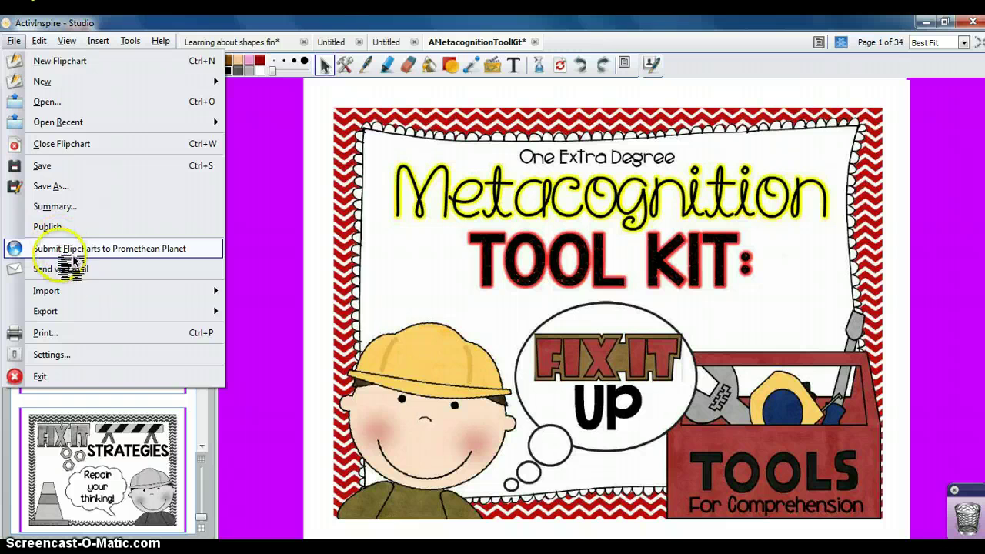
{"action": "mouse_move", "coordinate": [79, 291]}
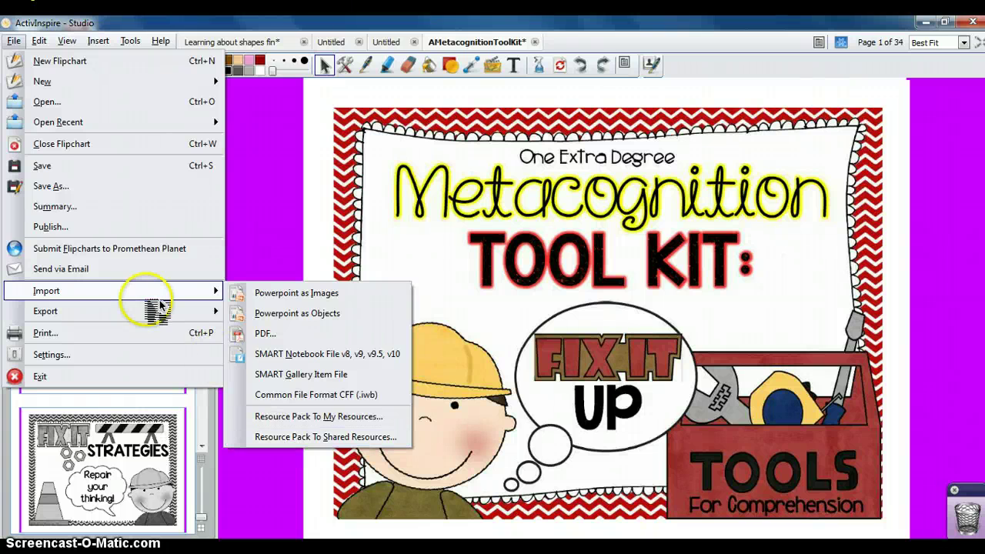
{"action": "left_click", "coordinate": [143, 312]}
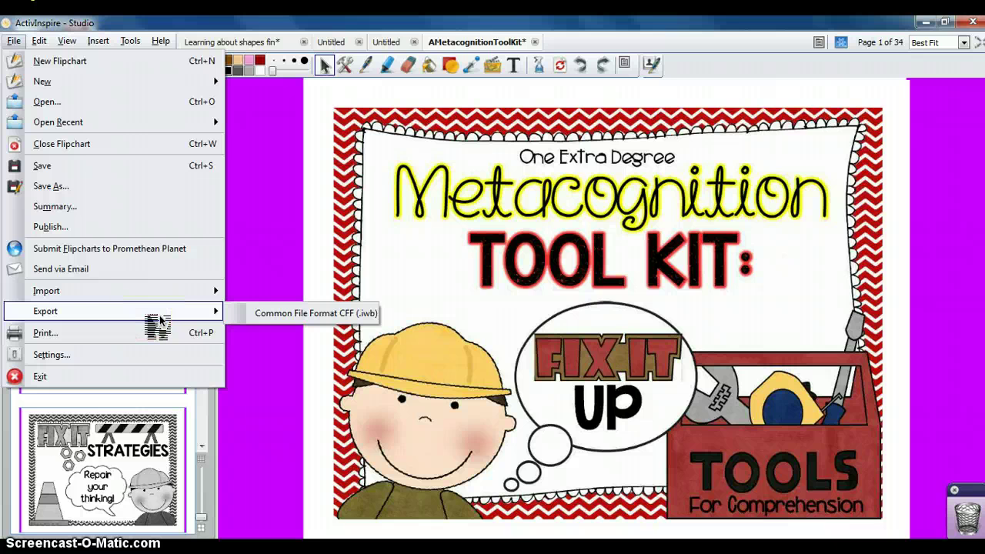
{"action": "left_click", "coordinate": [156, 333]}
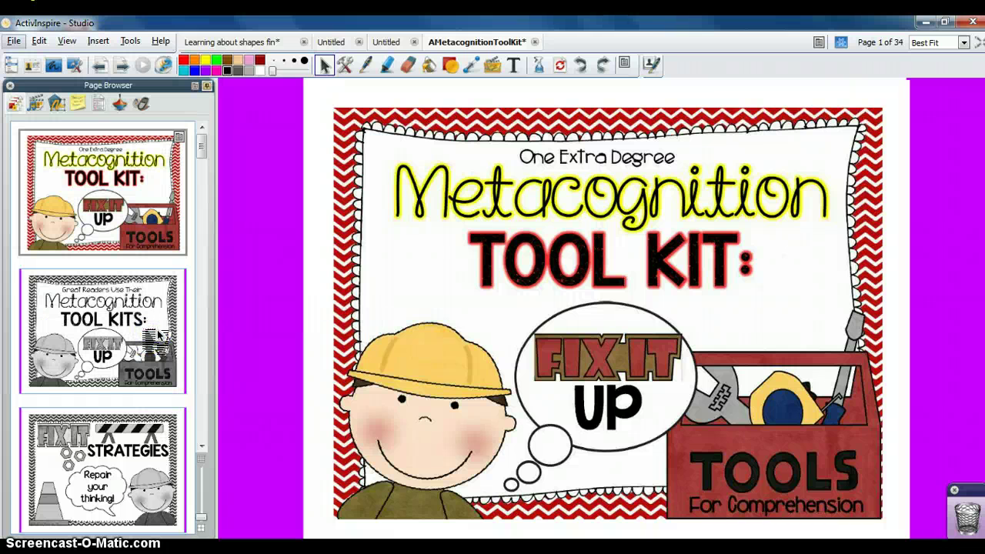
{"action": "left_click", "coordinate": [397, 314]}
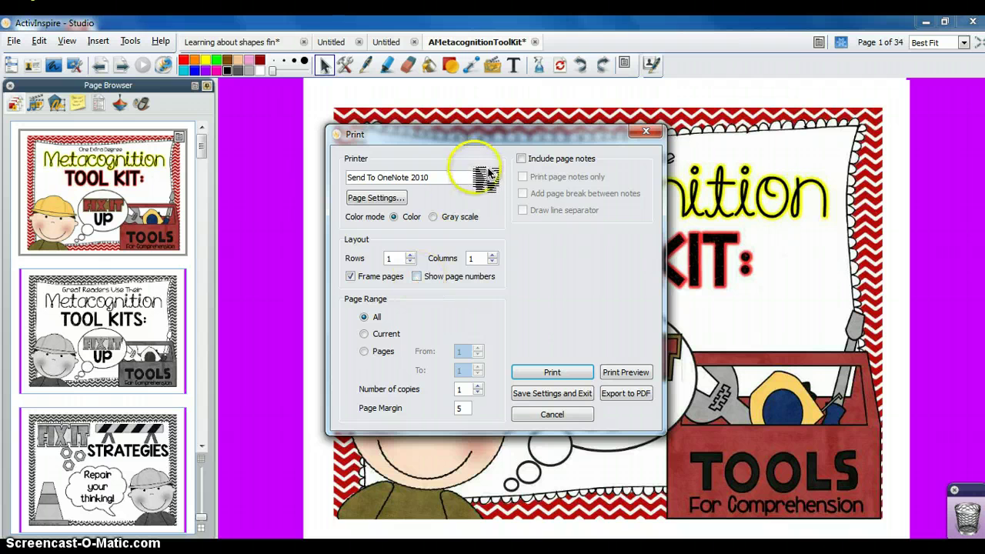
Try the options to include page notes and print page notes only, and dismiss the print settings without printing
{"action": "left_click", "coordinate": [534, 159]}
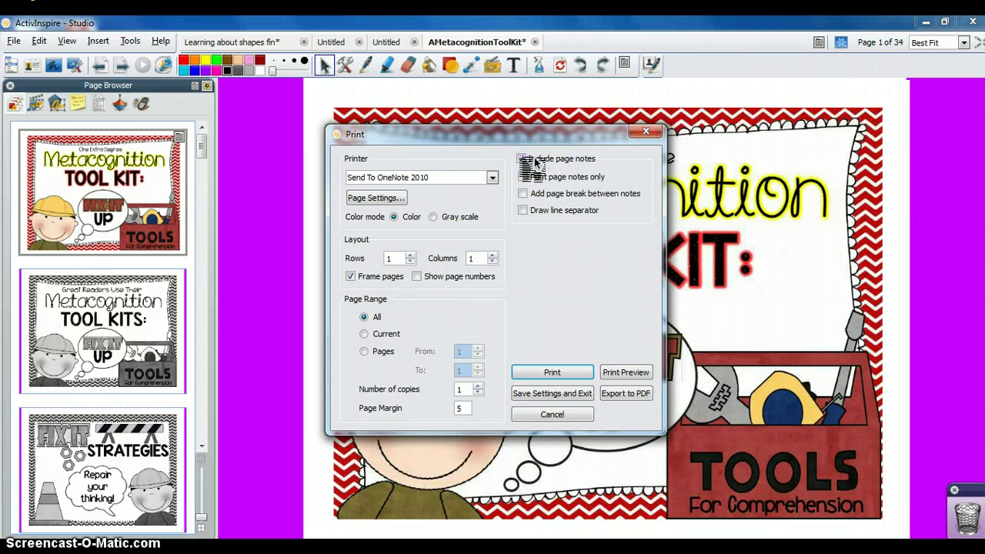
{"action": "left_click", "coordinate": [533, 179]}
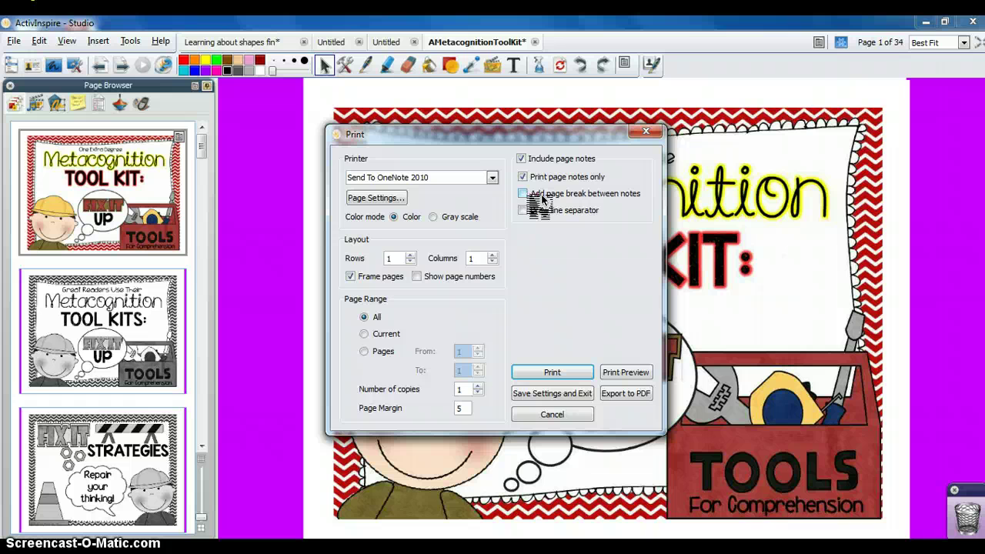
{"action": "left_click", "coordinate": [521, 159]}
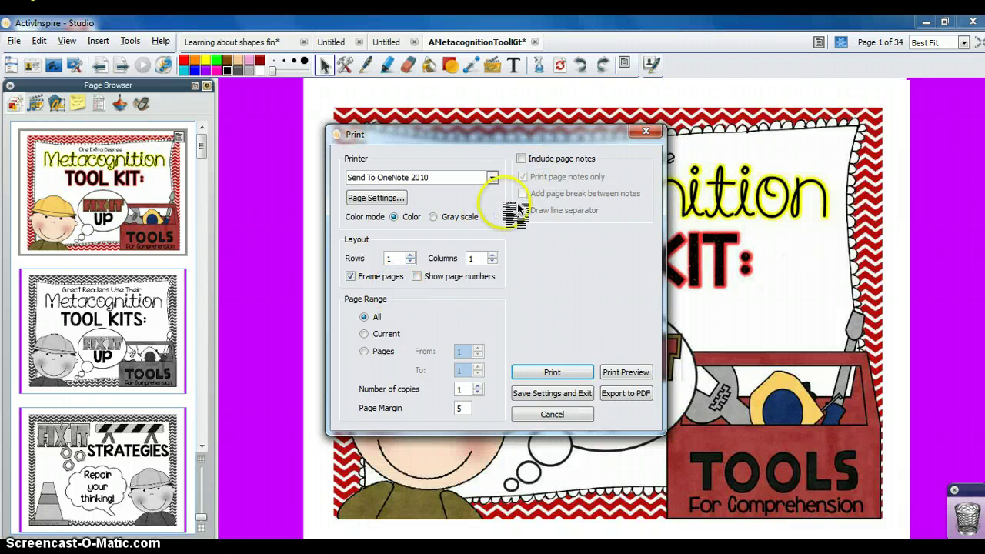
{"action": "left_click", "coordinate": [524, 158]}
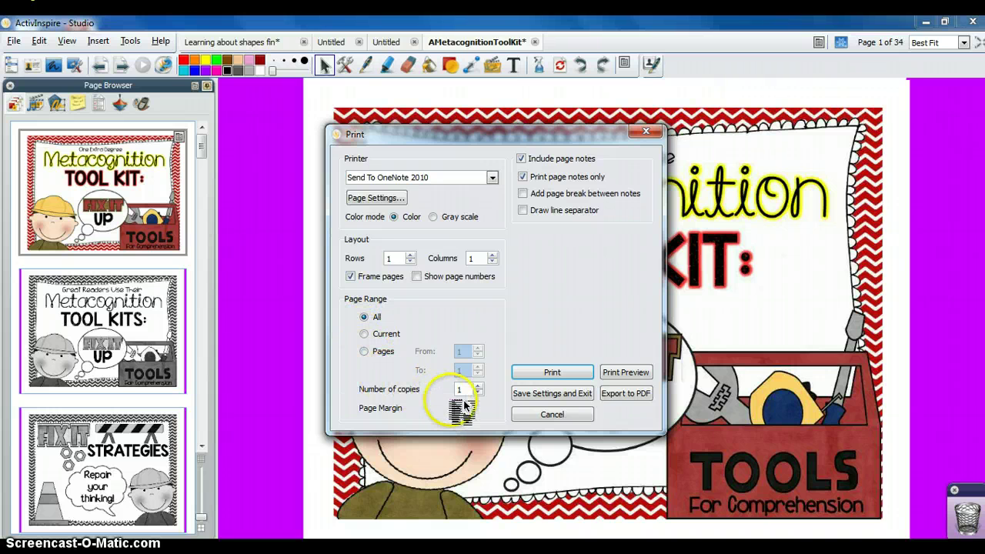
{"action": "left_click", "coordinate": [542, 413]}
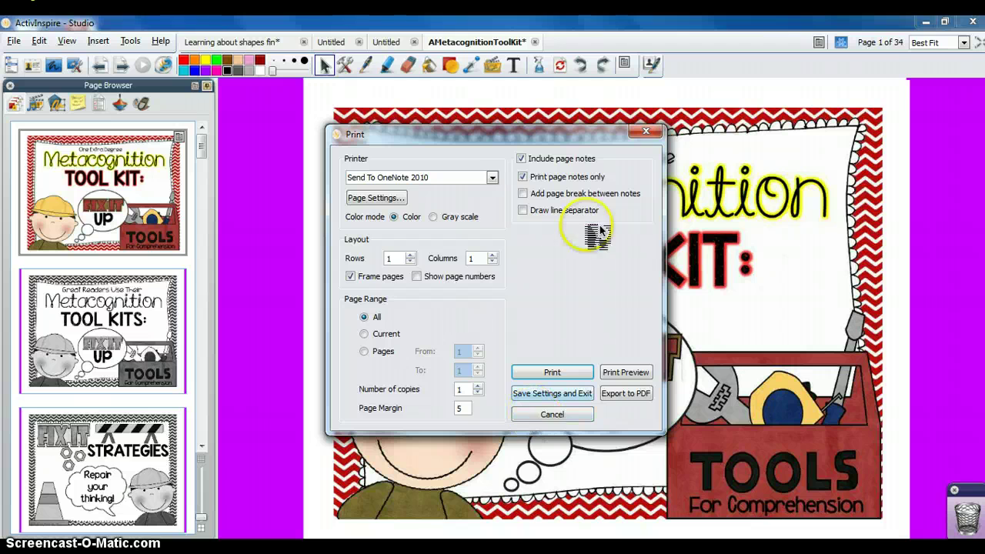
{"action": "left_click", "coordinate": [649, 131]}
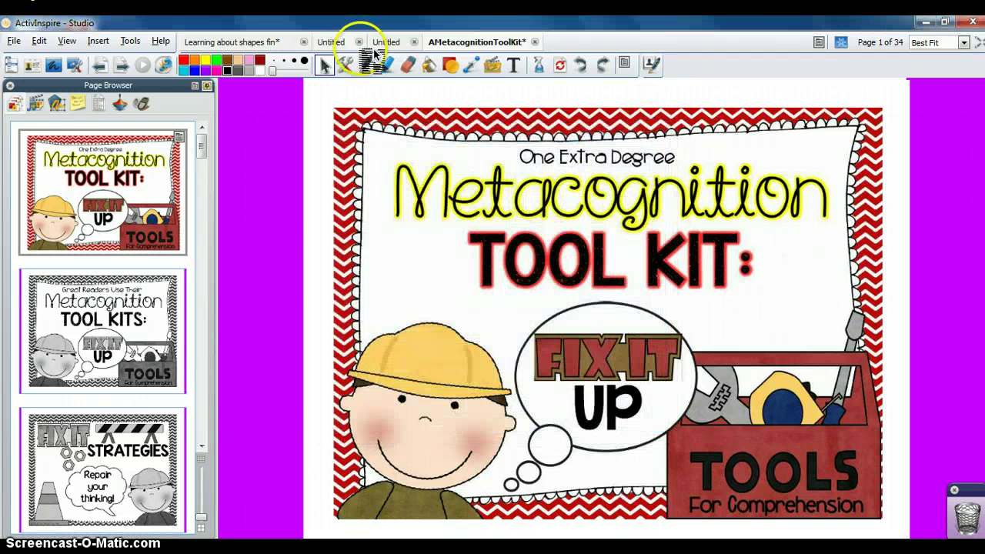
Set the icon size to 27 in the layout settings of the Authoring profile
{"action": "left_click", "coordinate": [19, 42]}
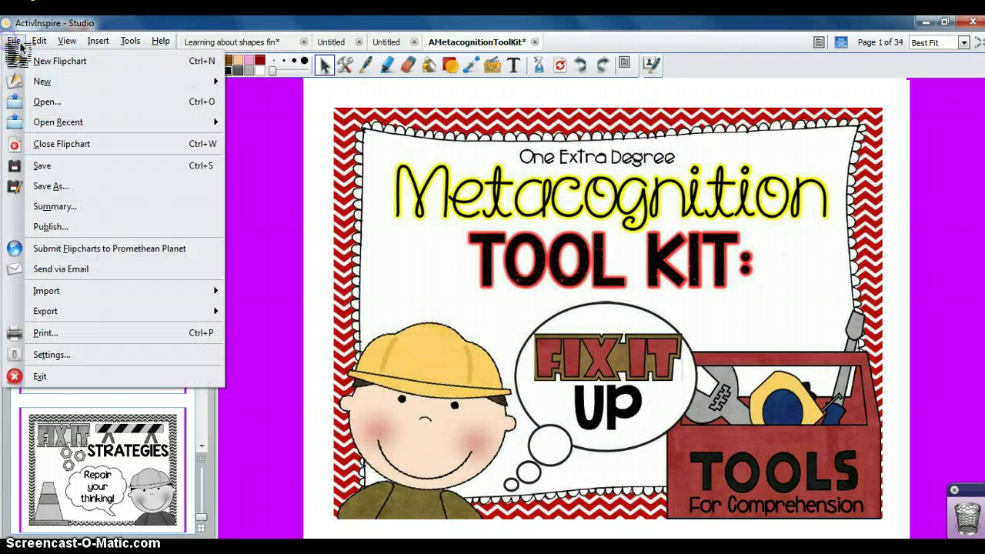
{"action": "left_click", "coordinate": [51, 355]}
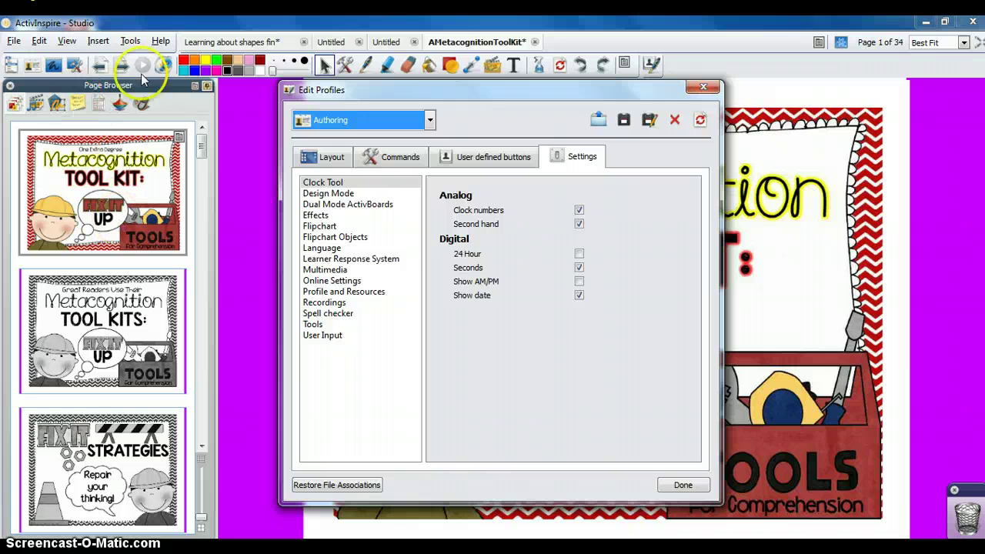
{"action": "left_click", "coordinate": [313, 156]}
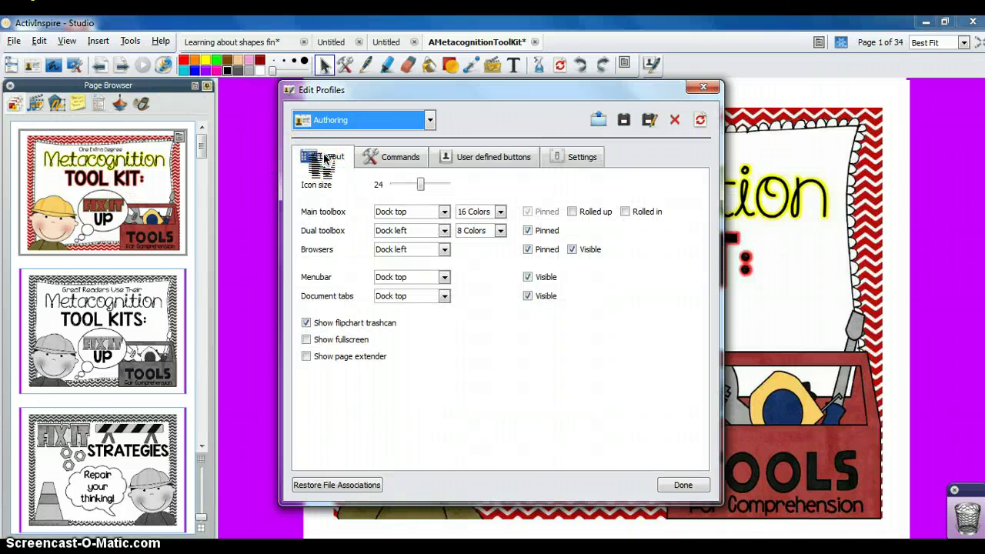
{"action": "left_click", "coordinate": [429, 185]}
{"action": "left_click_drag", "start_coordinate": [444, 184], "coordinate": [398, 193]}
{"action": "left_click_drag", "start_coordinate": [408, 190], "coordinate": [446, 189]}
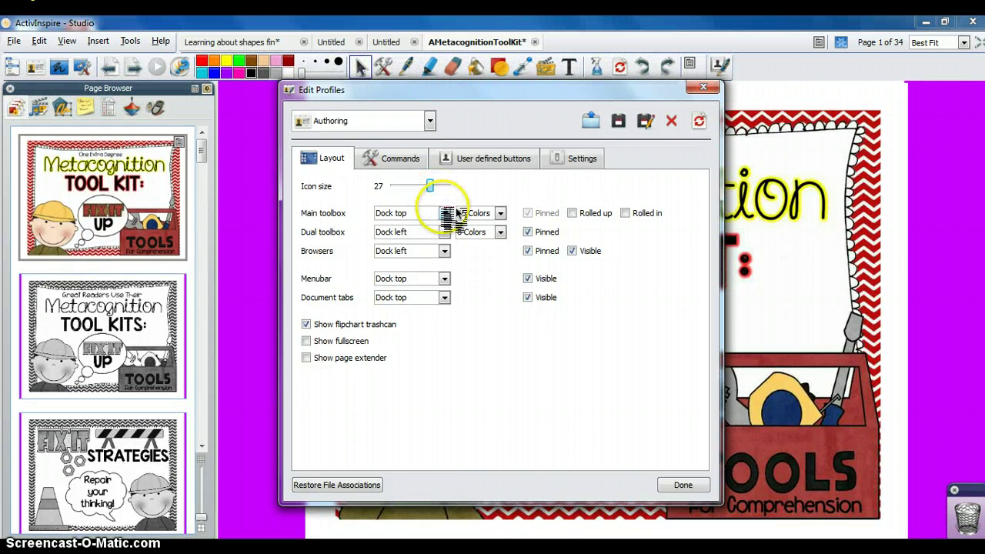
Try docking the main toolbox at the bottom, left and right, and return it to Dock top
{"action": "left_click", "coordinate": [444, 213]}
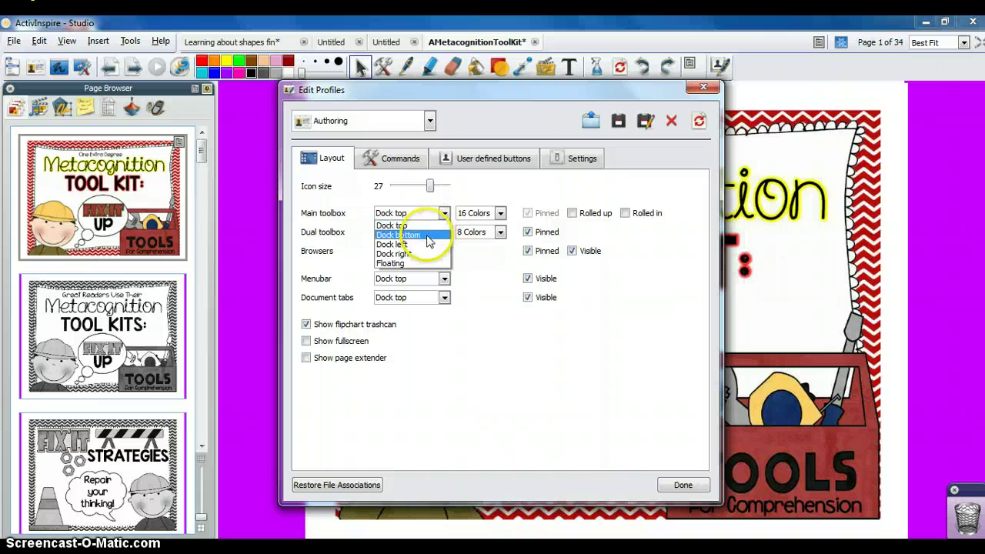
{"action": "left_click", "coordinate": [435, 234]}
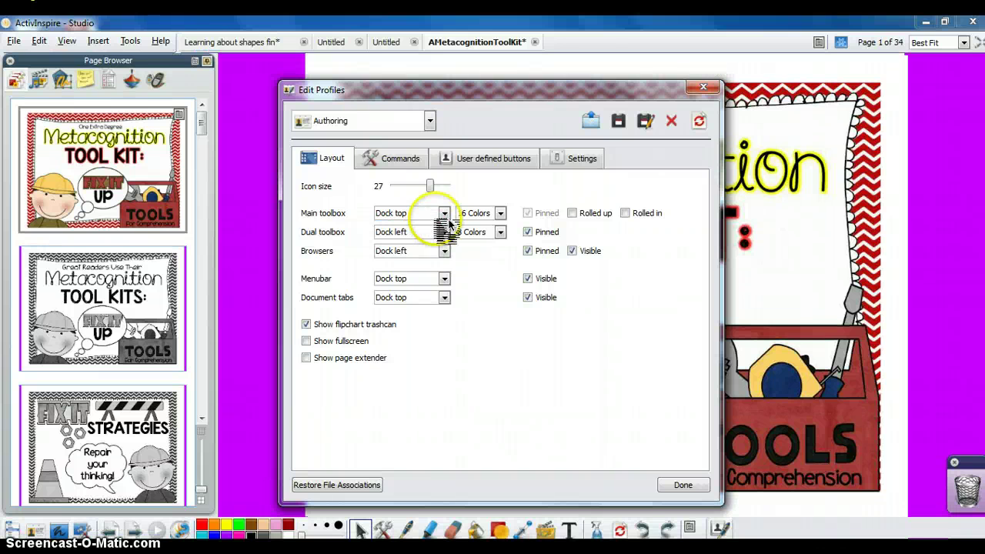
{"action": "left_click", "coordinate": [445, 213]}
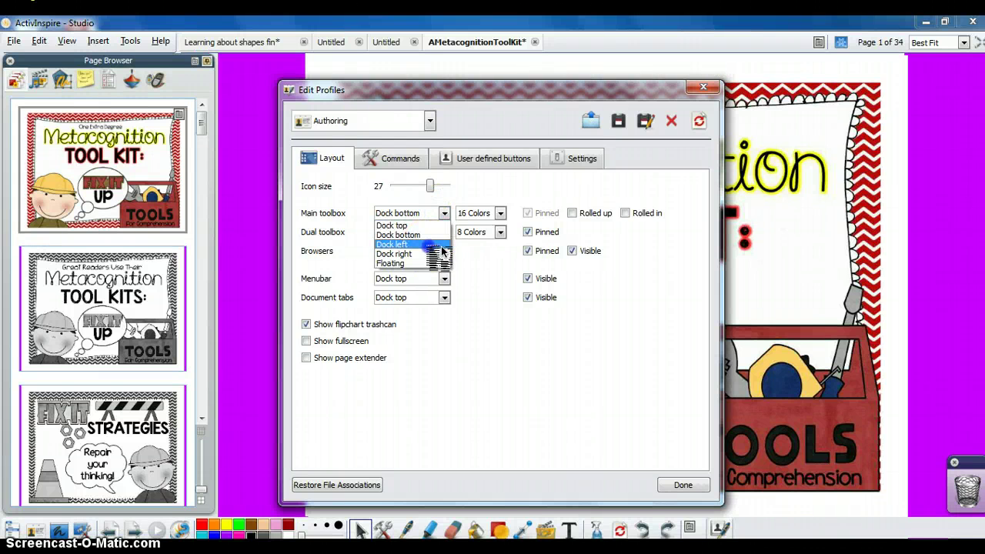
{"action": "left_click", "coordinate": [440, 246]}
{"action": "left_click", "coordinate": [443, 214]}
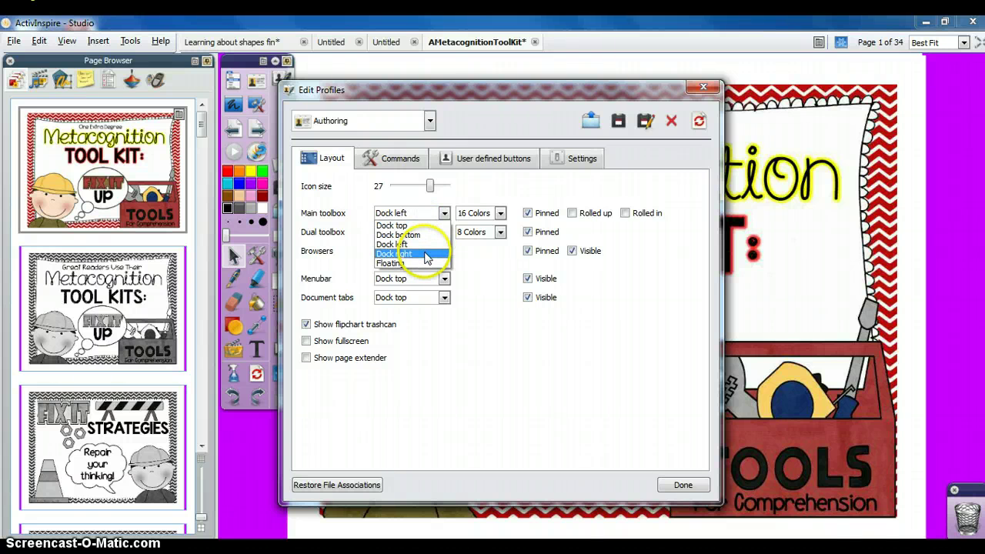
{"action": "left_click", "coordinate": [427, 254]}
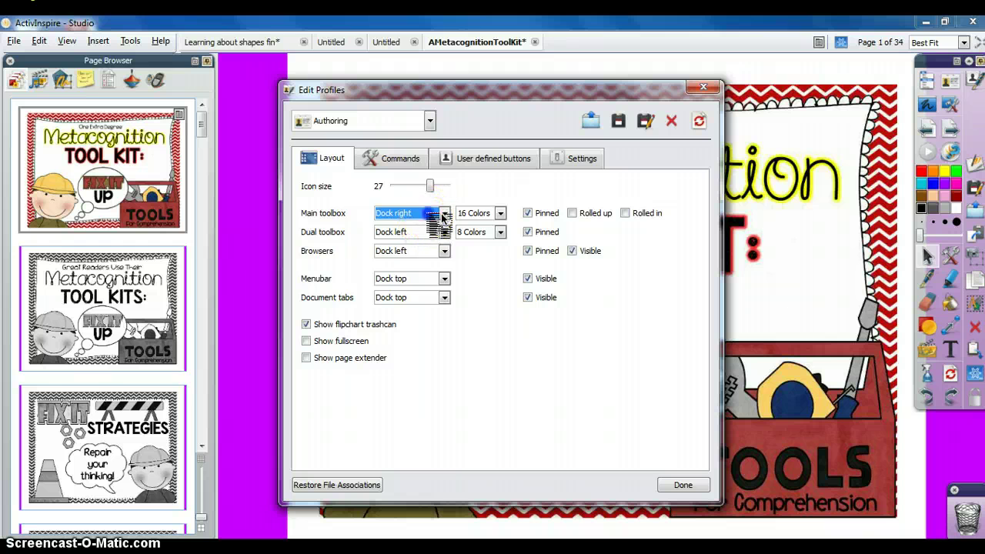
{"action": "left_click", "coordinate": [443, 213]}
{"action": "left_click", "coordinate": [430, 225]}
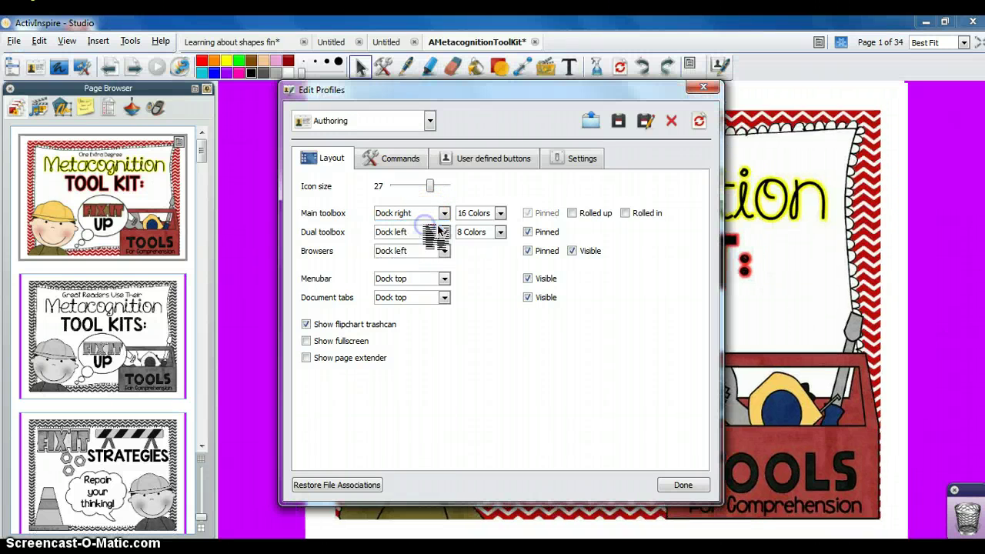
Set the main toolbox palette to 24 colors and the dual toolbox palette to 8 colors
{"action": "left_click", "coordinate": [490, 215]}
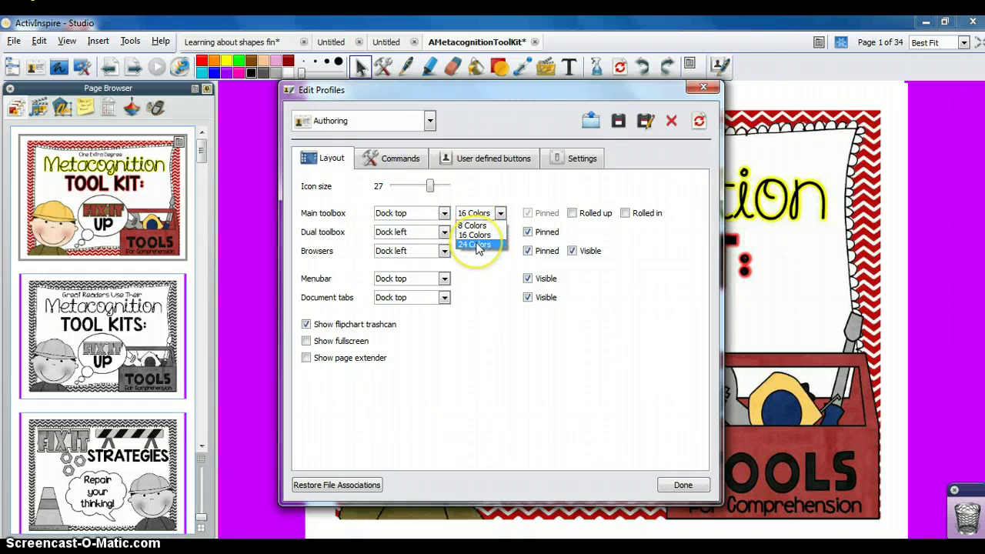
{"action": "left_click", "coordinate": [477, 245]}
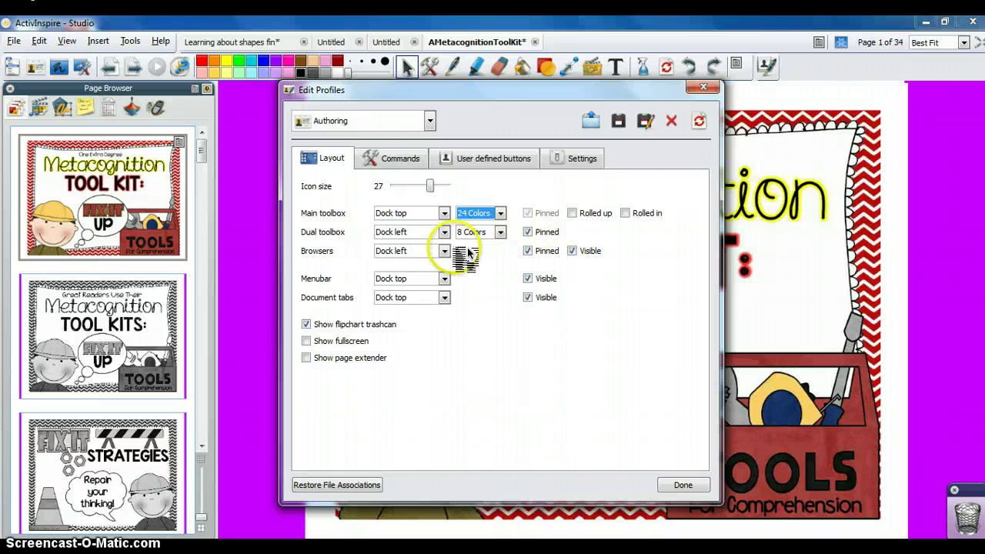
{"action": "left_click", "coordinate": [445, 232]}
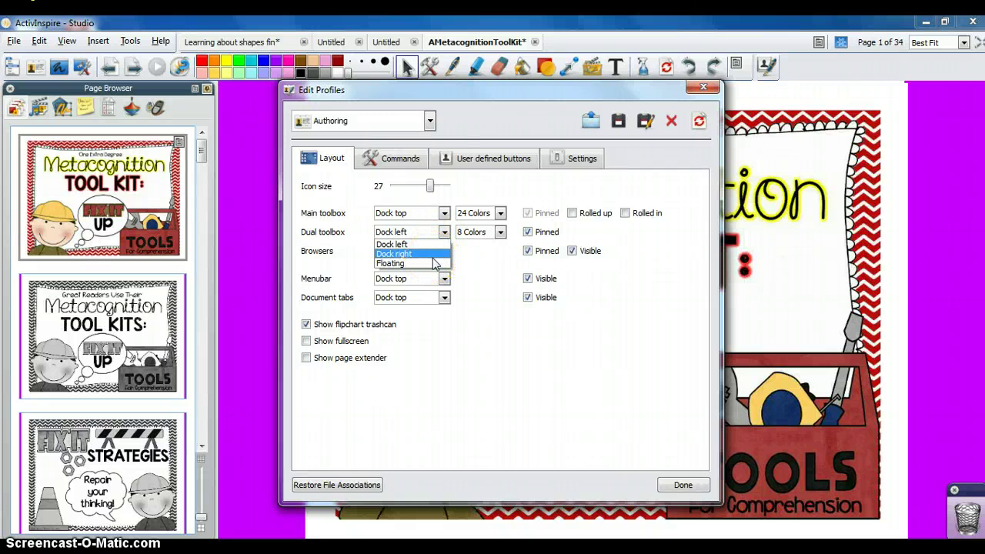
{"action": "left_click", "coordinate": [484, 232]}
{"action": "left_click", "coordinate": [478, 244]}
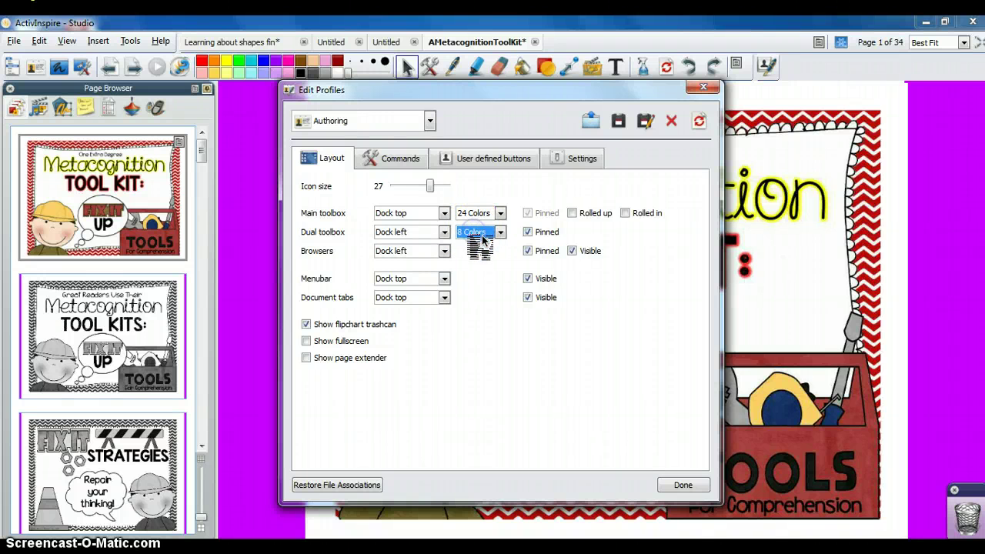
Review the docking choices for the browsers, menubar and document tabs, keeping each at its current position
{"action": "left_click", "coordinate": [446, 252]}
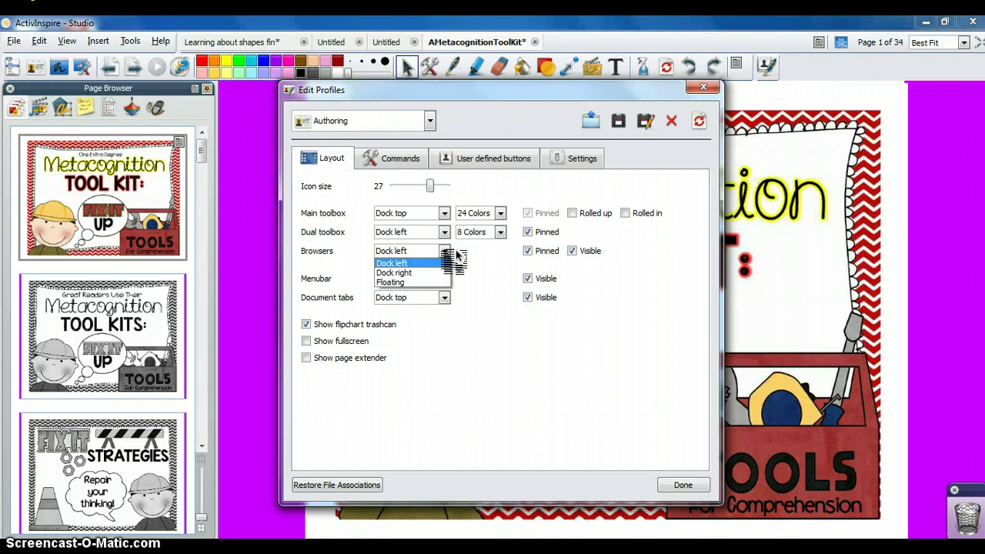
{"action": "left_click", "coordinate": [456, 255]}
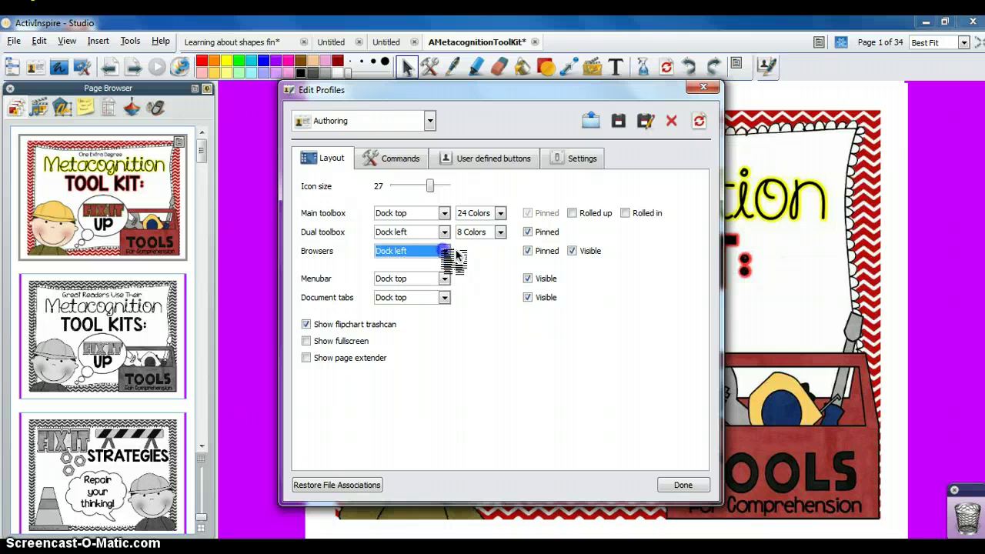
{"action": "left_click", "coordinate": [443, 279]}
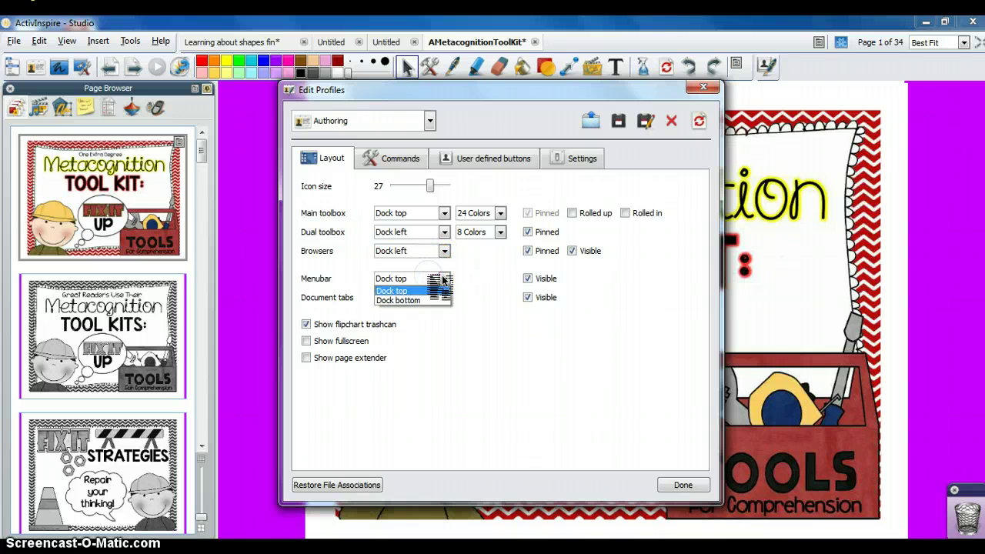
{"action": "left_click", "coordinate": [443, 285]}
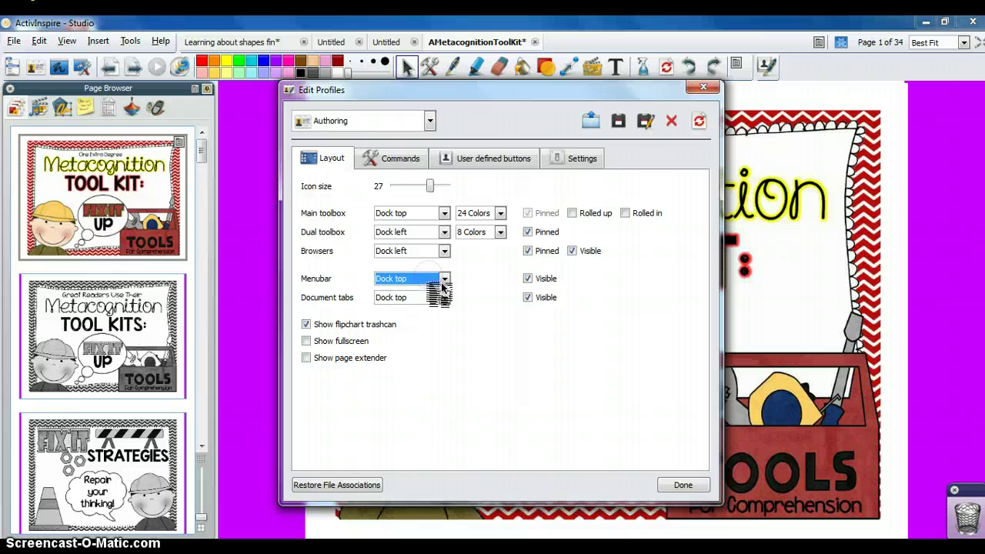
{"action": "left_click", "coordinate": [443, 297]}
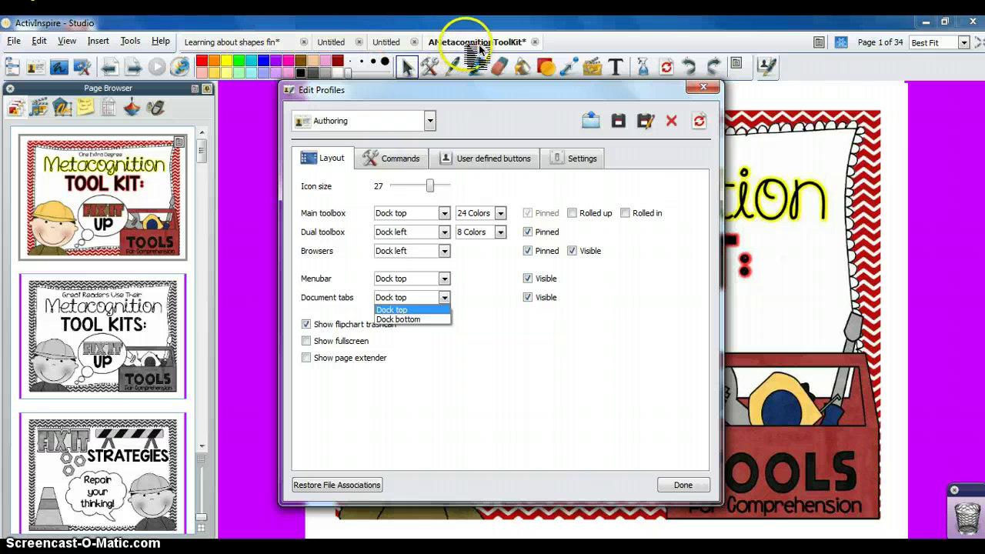
{"action": "left_click", "coordinate": [442, 382]}
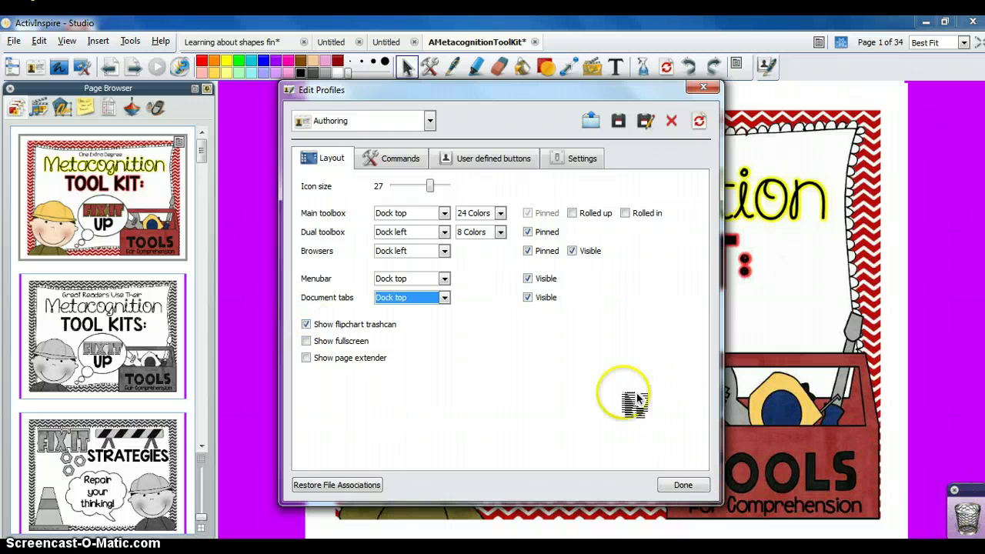
Try toggling the flipchart trashcan, fullscreen and page extender options in the layout settings, restoring each one
{"action": "left_click", "coordinate": [319, 329]}
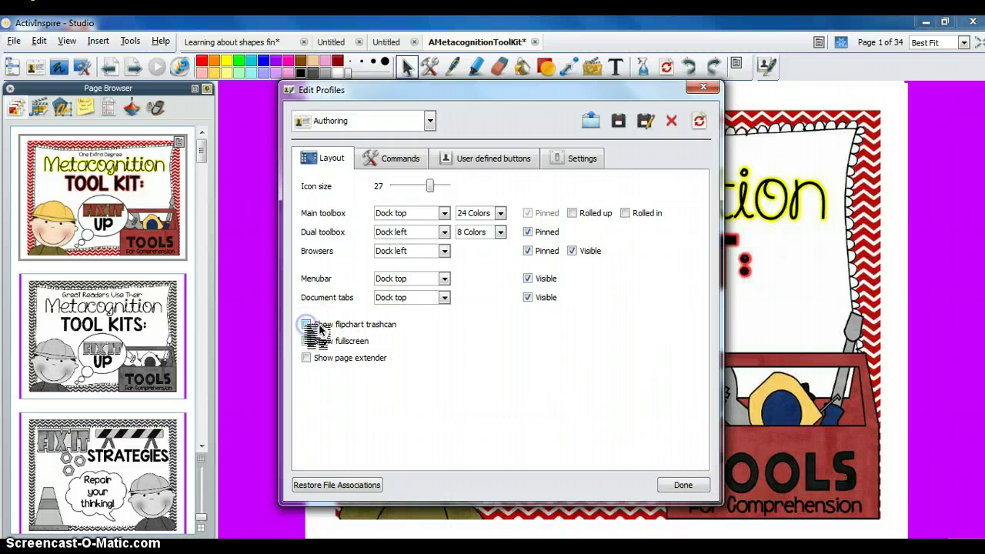
{"action": "left_click", "coordinate": [319, 327]}
{"action": "left_click", "coordinate": [319, 340]}
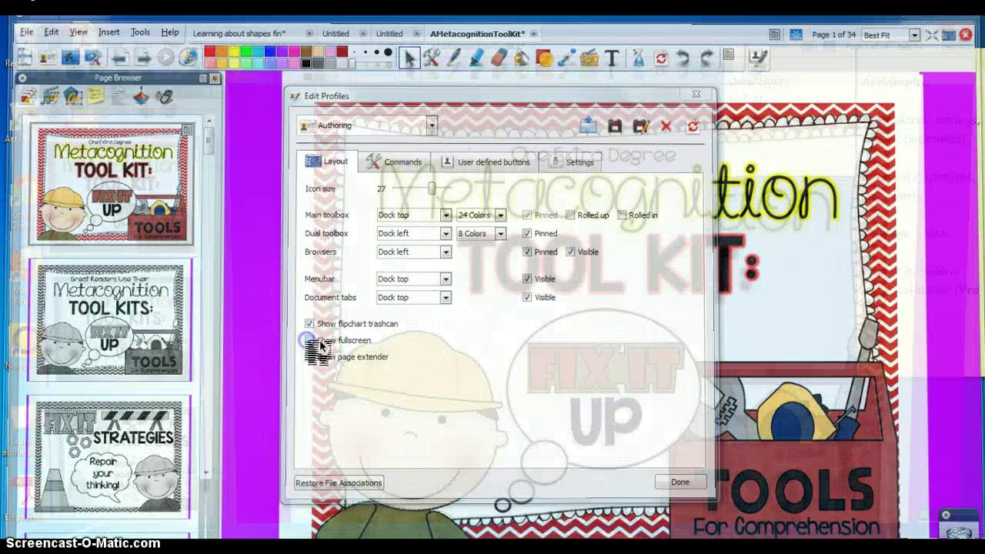
{"action": "left_click", "coordinate": [320, 340]}
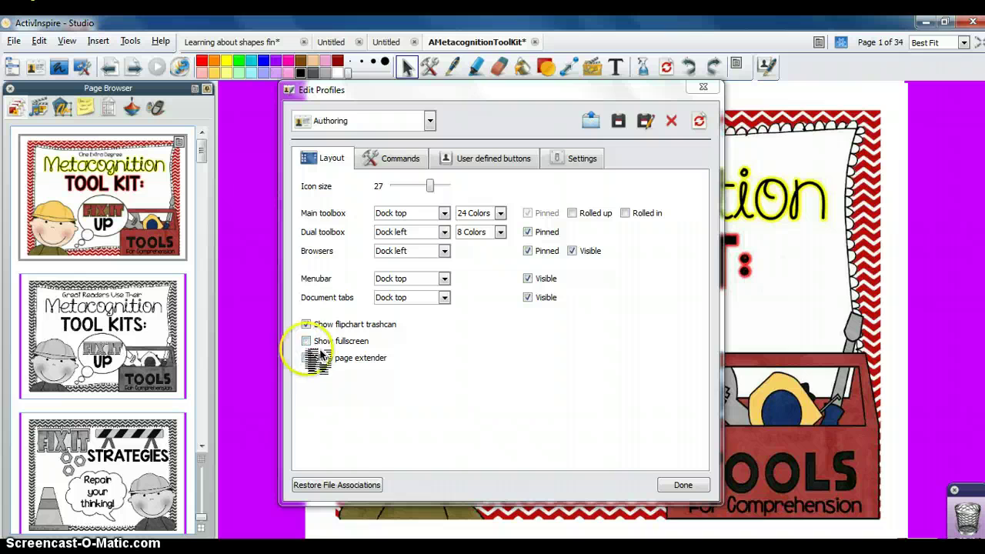
{"action": "left_click", "coordinate": [319, 362]}
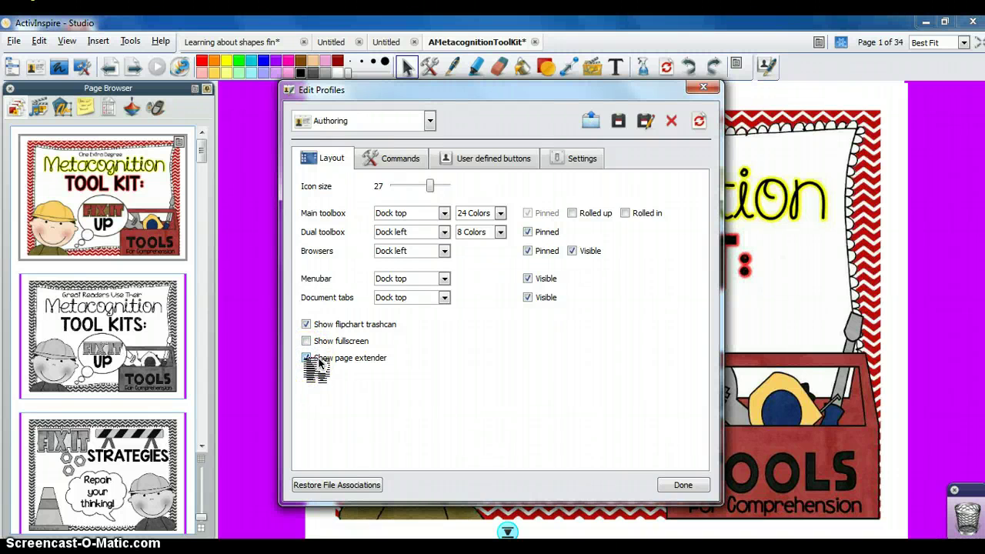
{"action": "left_click", "coordinate": [508, 532]}
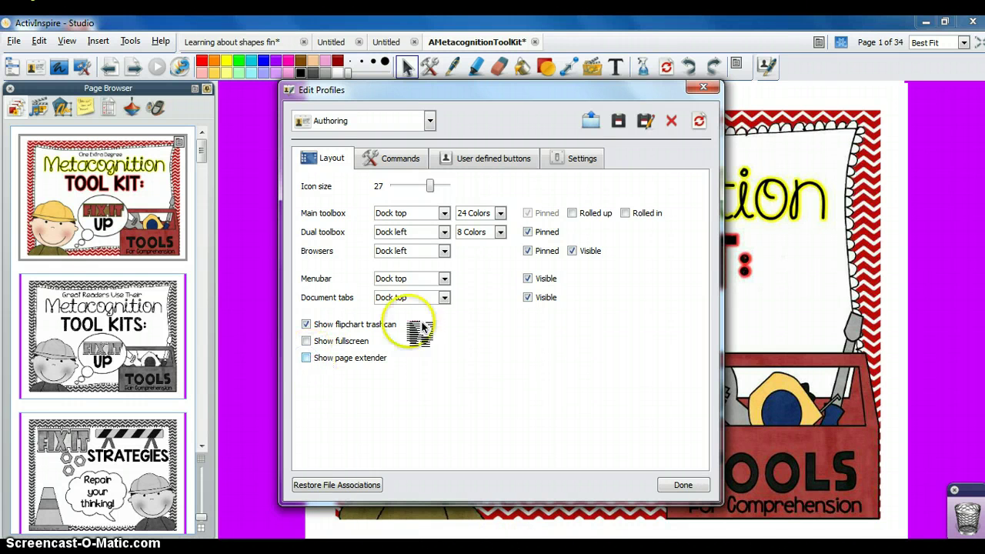
Add the Clock command to the main toolbox of the Authoring profile
{"action": "left_click", "coordinate": [395, 166]}
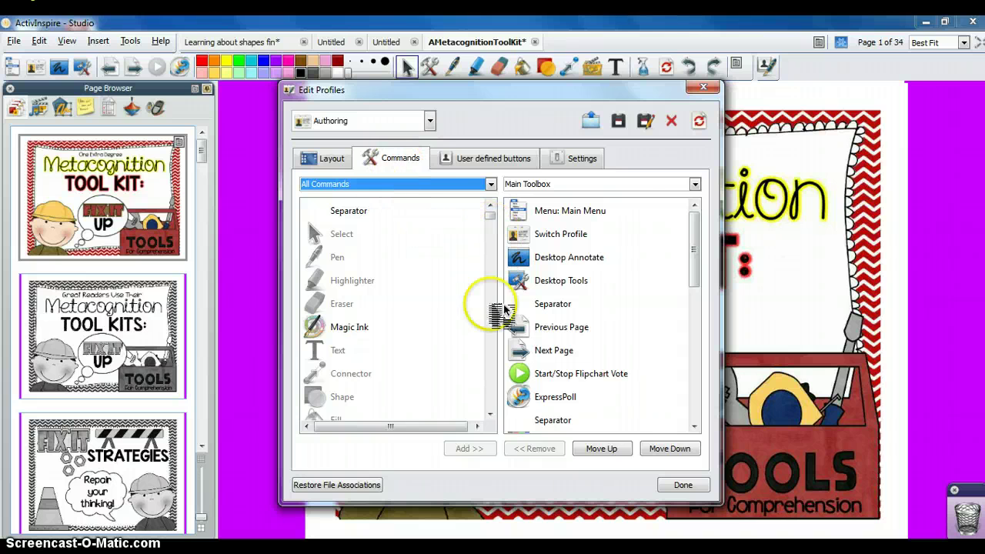
{"action": "left_click", "coordinate": [491, 416]}
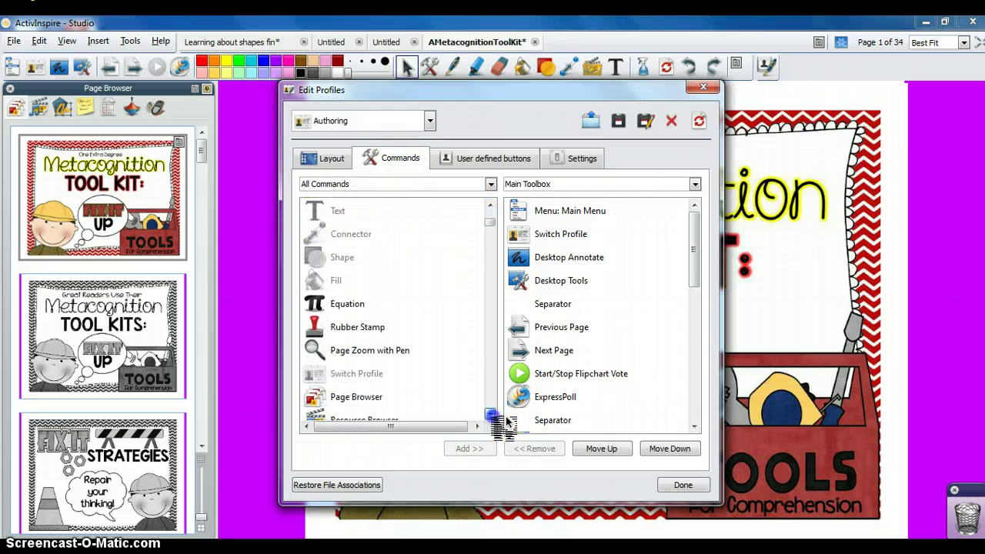
{"action": "left_click", "coordinate": [491, 416]}
{"action": "left_click", "coordinate": [491, 416]}
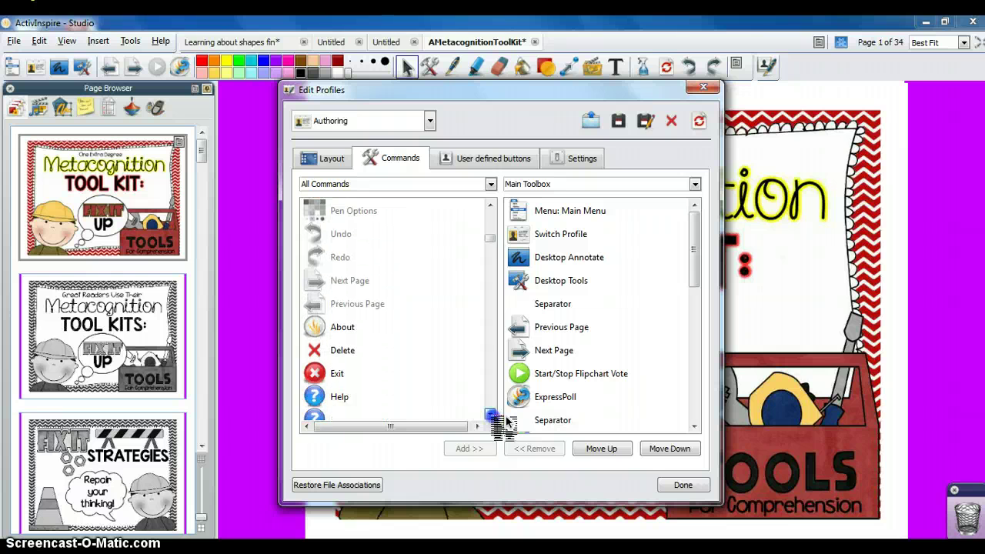
{"action": "left_click", "coordinate": [491, 416]}
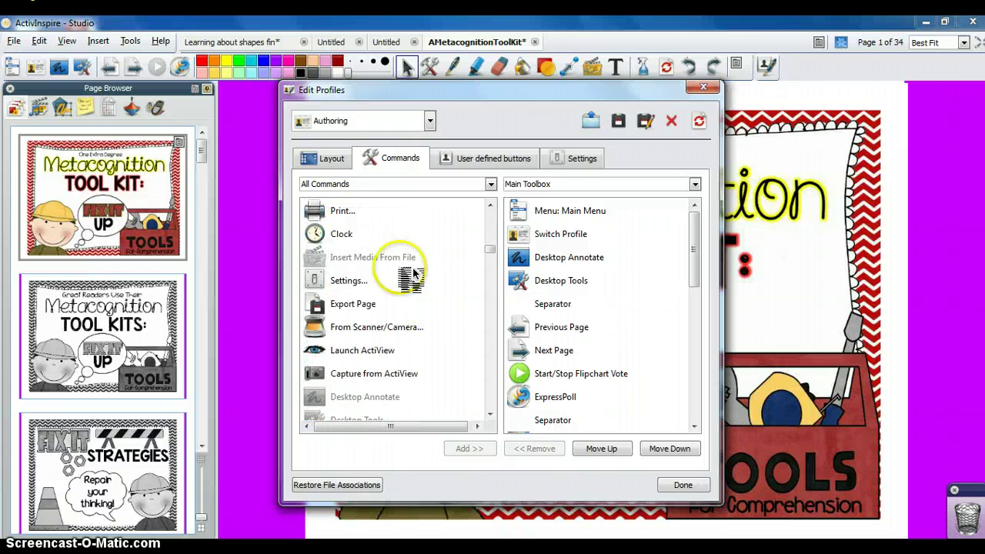
{"action": "left_click", "coordinate": [361, 240]}
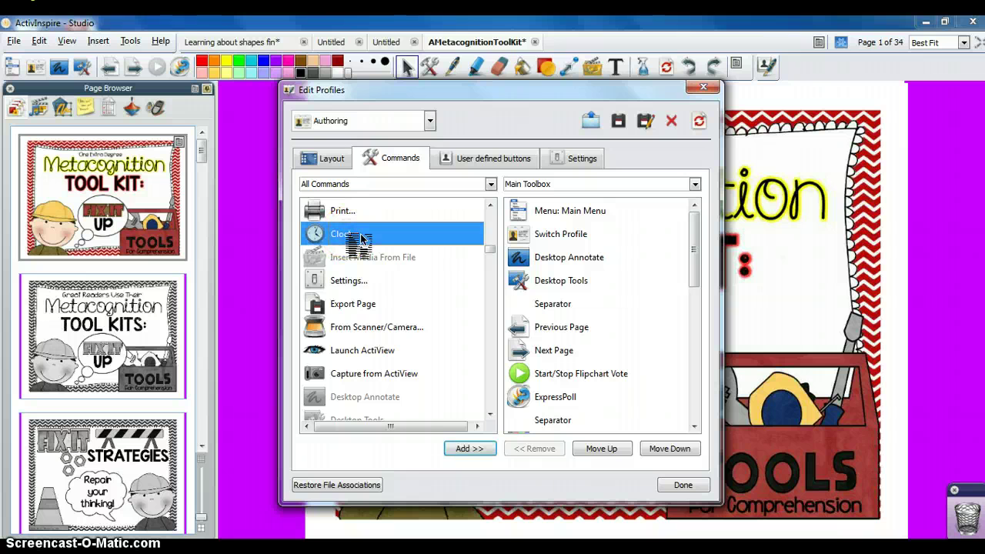
{"action": "left_click", "coordinate": [465, 451]}
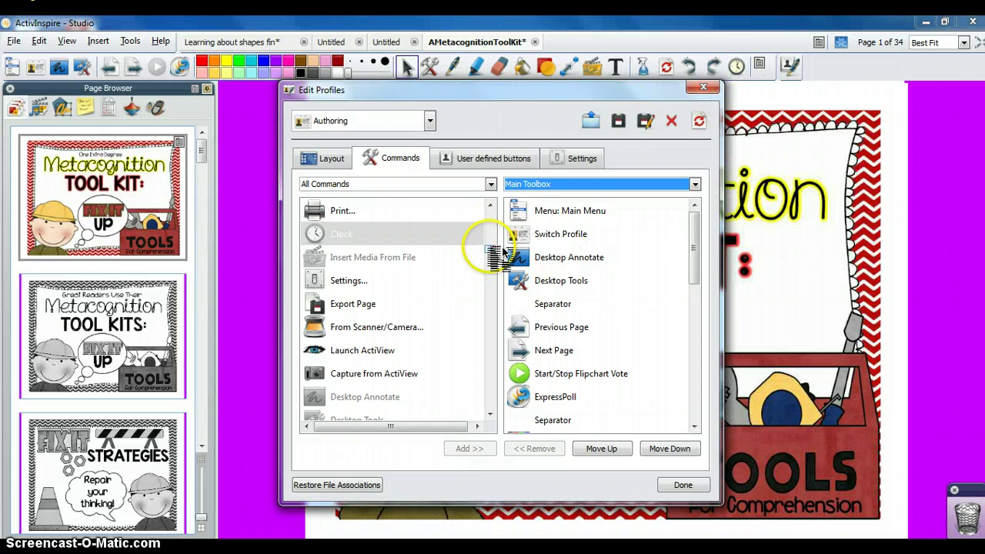
Add the Dice Roller command to the main toolbox and save the Authoring profile
{"action": "left_click_drag", "start_coordinate": [502, 248], "coordinate": [493, 290]}
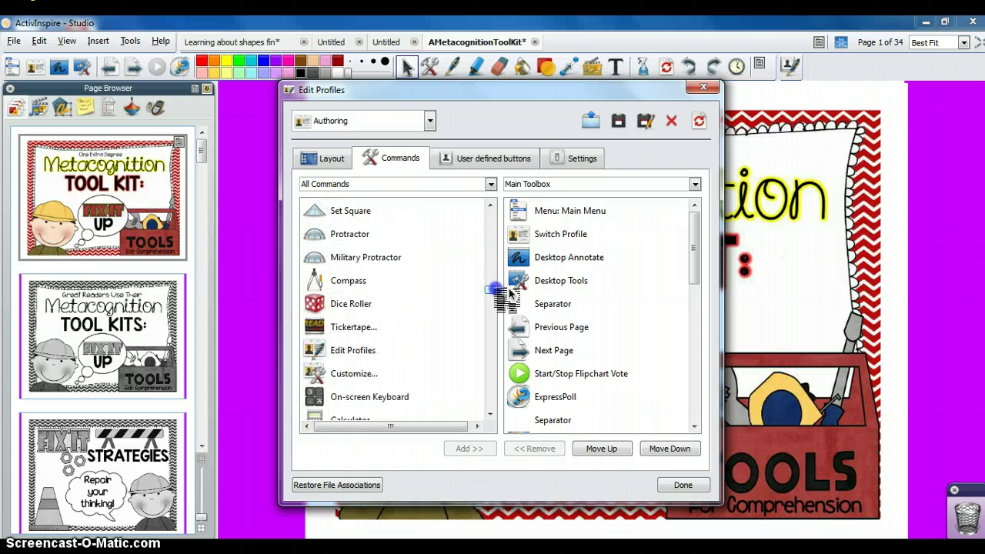
{"action": "left_click", "coordinate": [408, 307]}
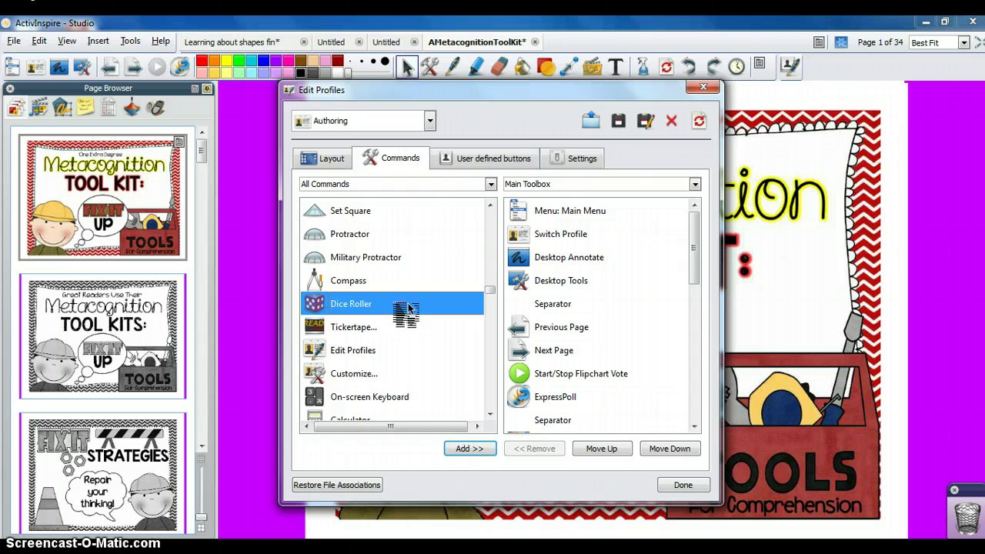
{"action": "left_click", "coordinate": [468, 451]}
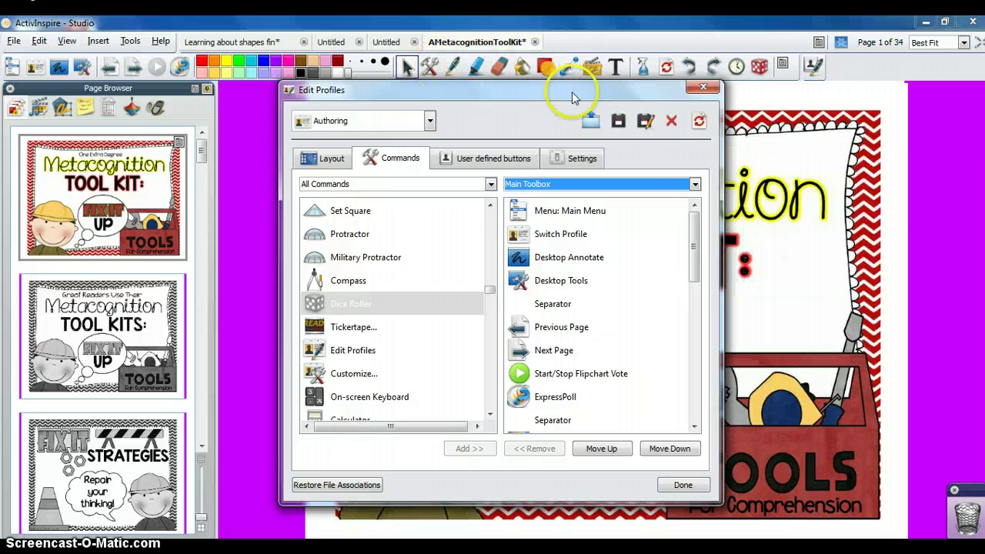
{"action": "left_click", "coordinate": [617, 123]}
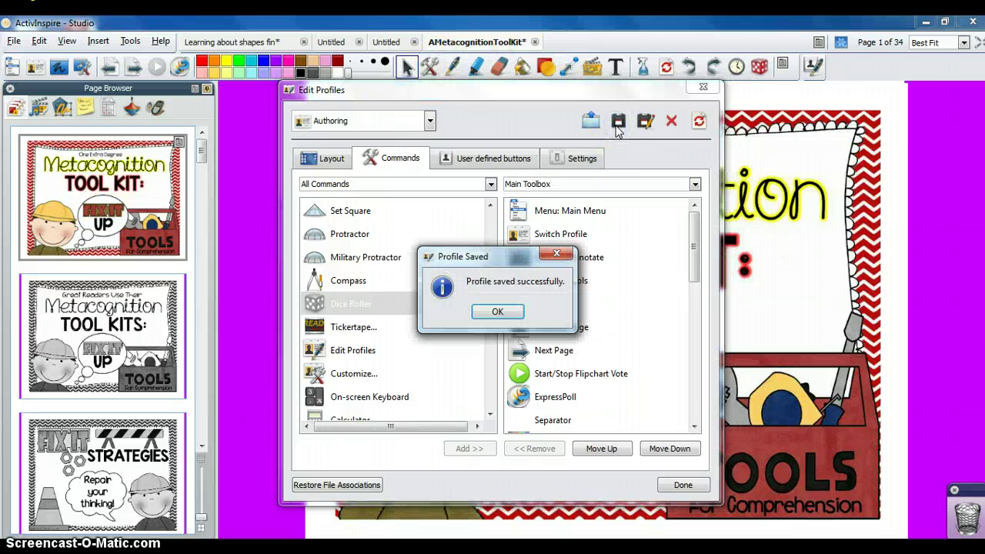
{"action": "left_click", "coordinate": [498, 310]}
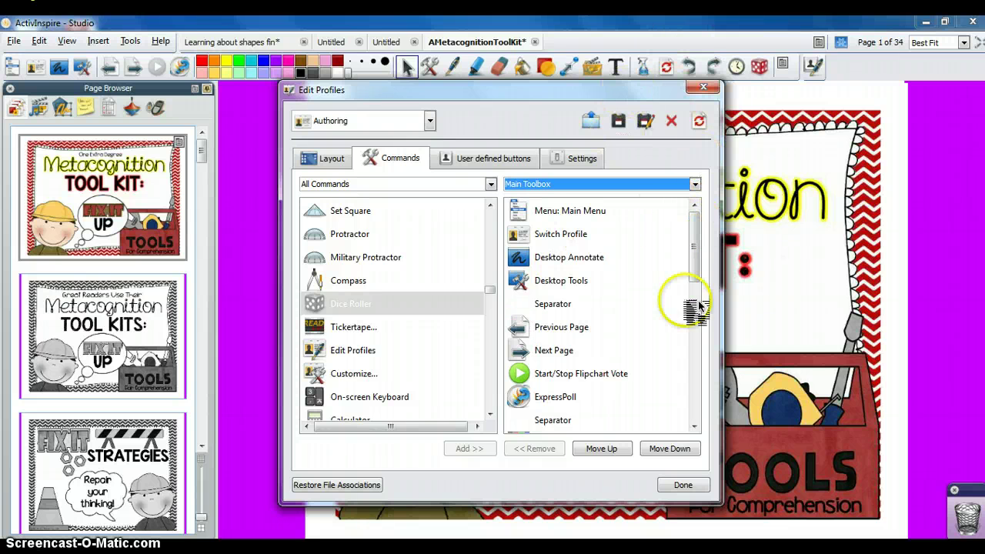
Remove the Connector and Insert Media From File commands from the main toolbox
{"action": "left_click_drag", "start_coordinate": [703, 276], "coordinate": [711, 362]}
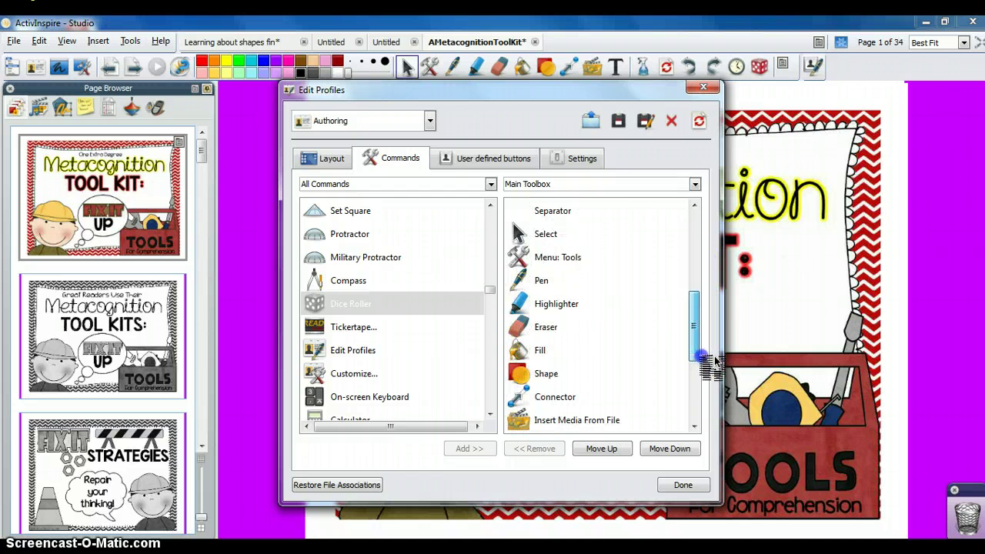
{"action": "left_click", "coordinate": [581, 399]}
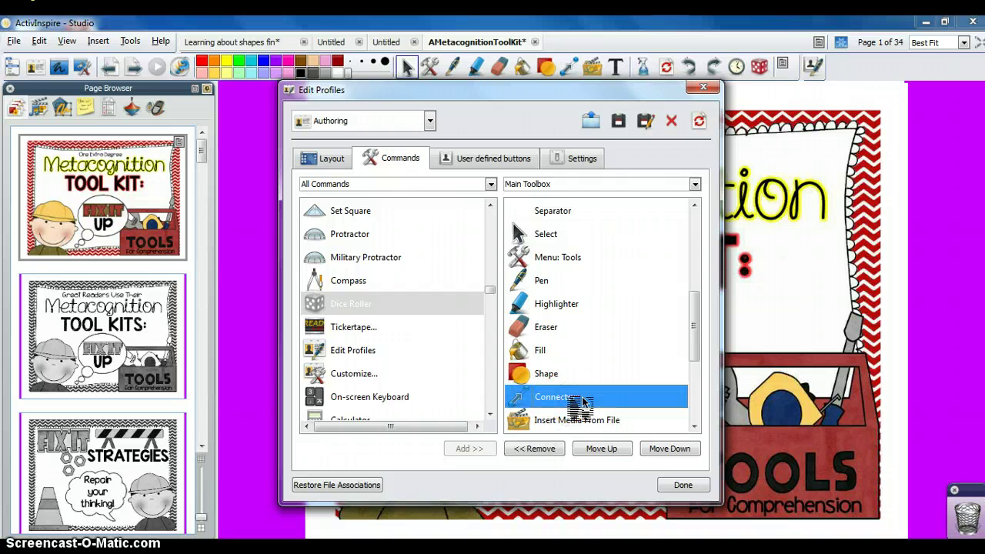
{"action": "left_click", "coordinate": [530, 449]}
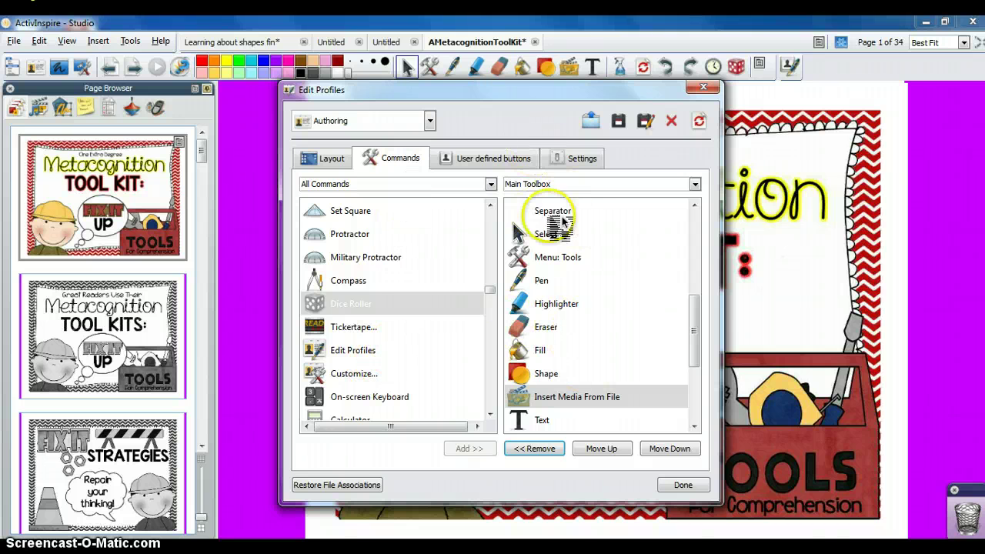
{"action": "left_click", "coordinate": [615, 402]}
{"action": "left_click", "coordinate": [566, 443]}
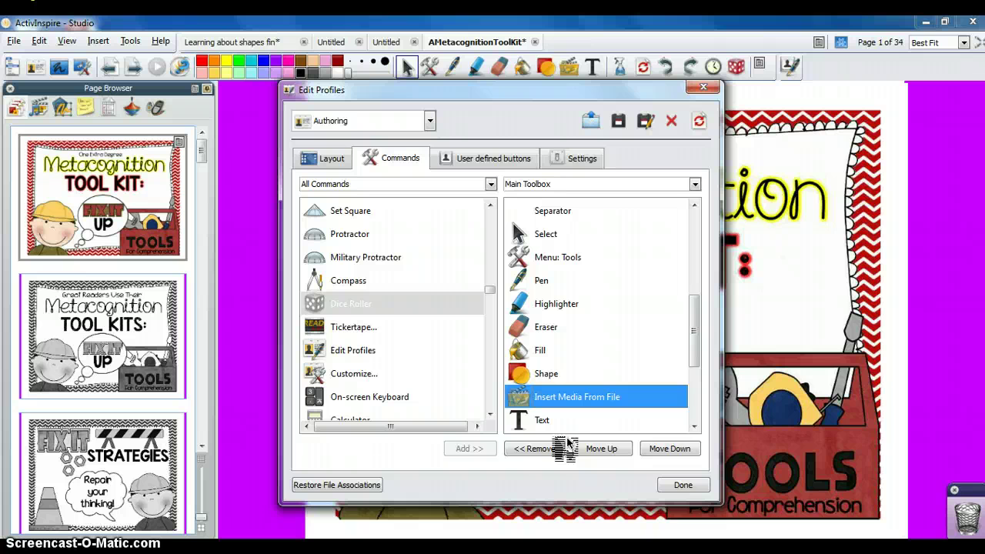
{"action": "left_click", "coordinate": [566, 446]}
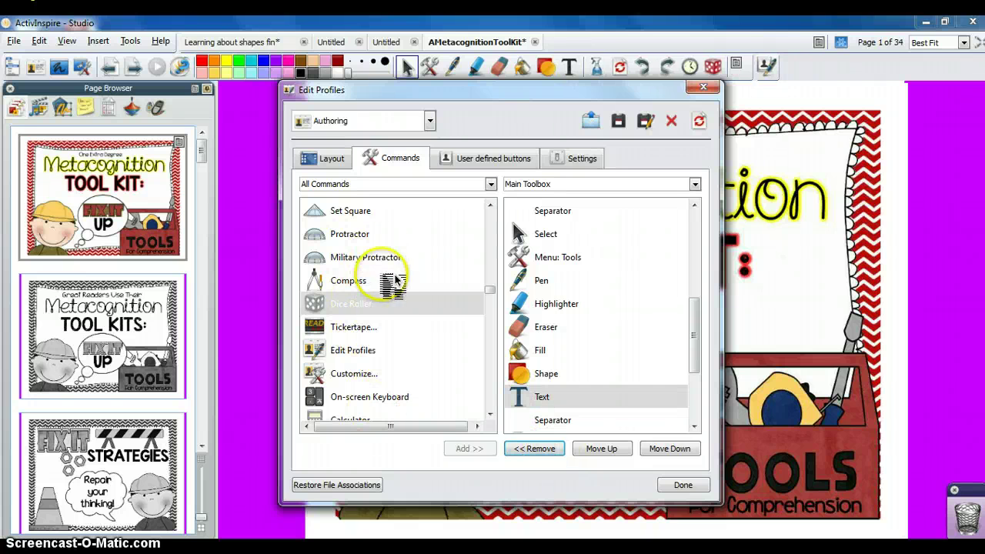
Check the end of the main toolbox command list and save the Authoring profile
{"action": "left_click_drag", "start_coordinate": [699, 313], "coordinate": [703, 373]}
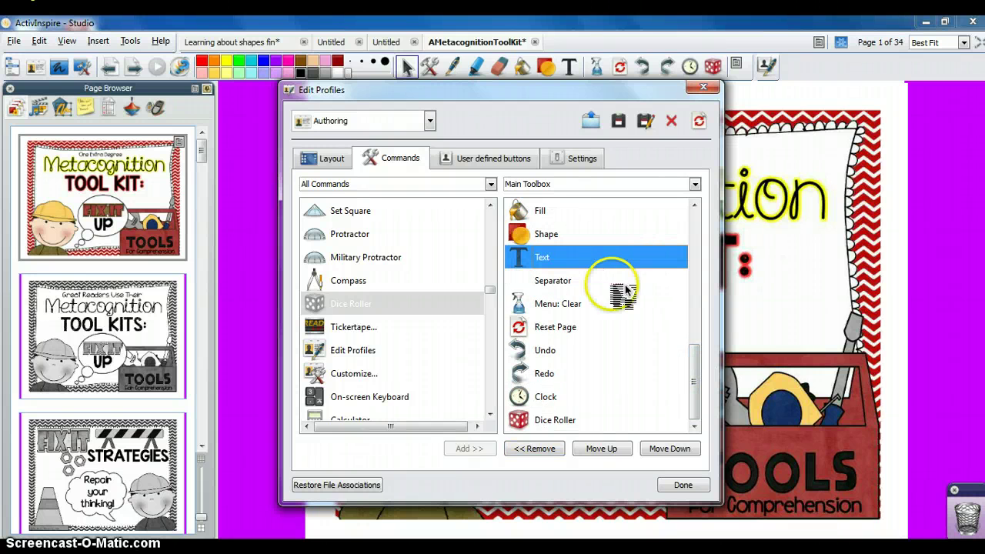
{"action": "left_click", "coordinate": [619, 123]}
{"action": "left_click", "coordinate": [500, 309]}
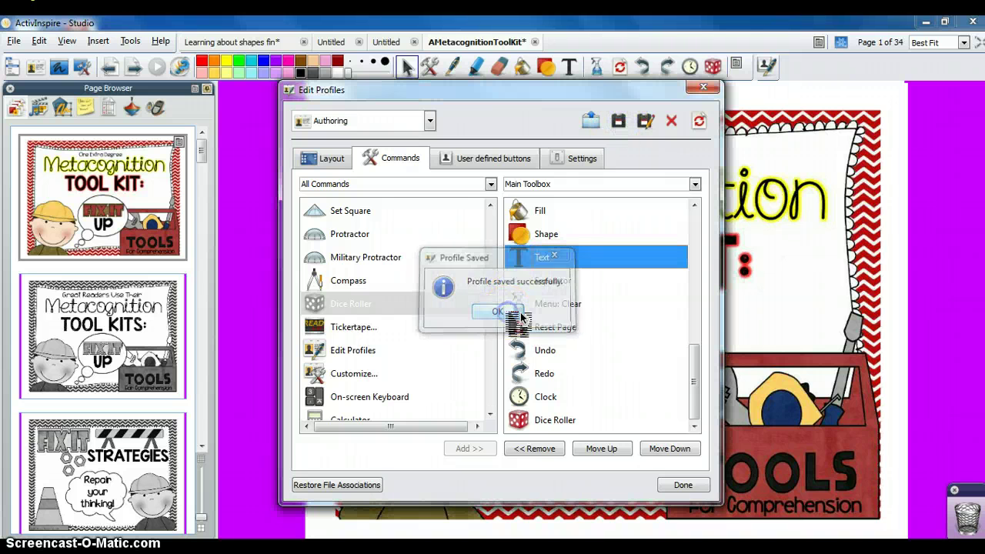
Look at the button types available for user defined buttons without adding a button
{"action": "left_click", "coordinate": [483, 162]}
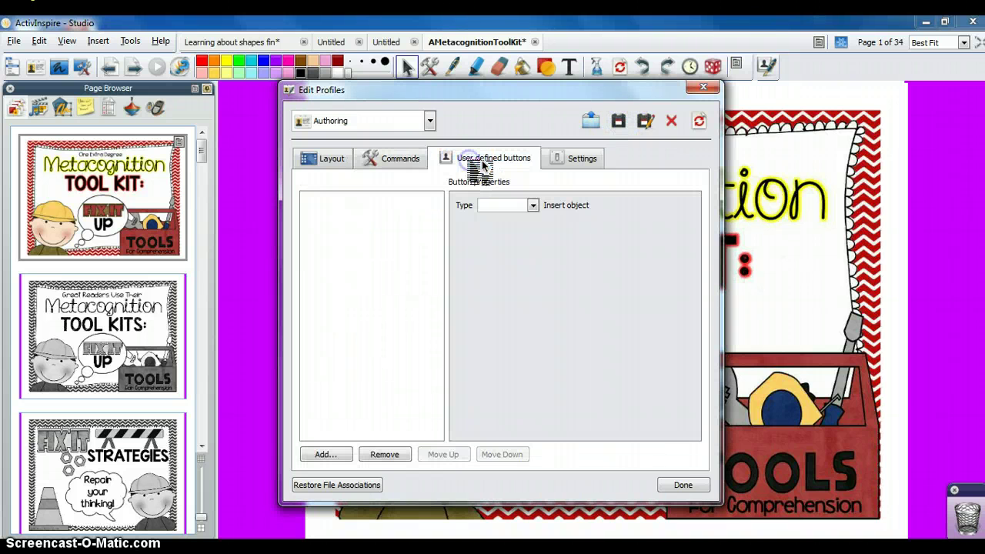
{"action": "left_click", "coordinate": [500, 205]}
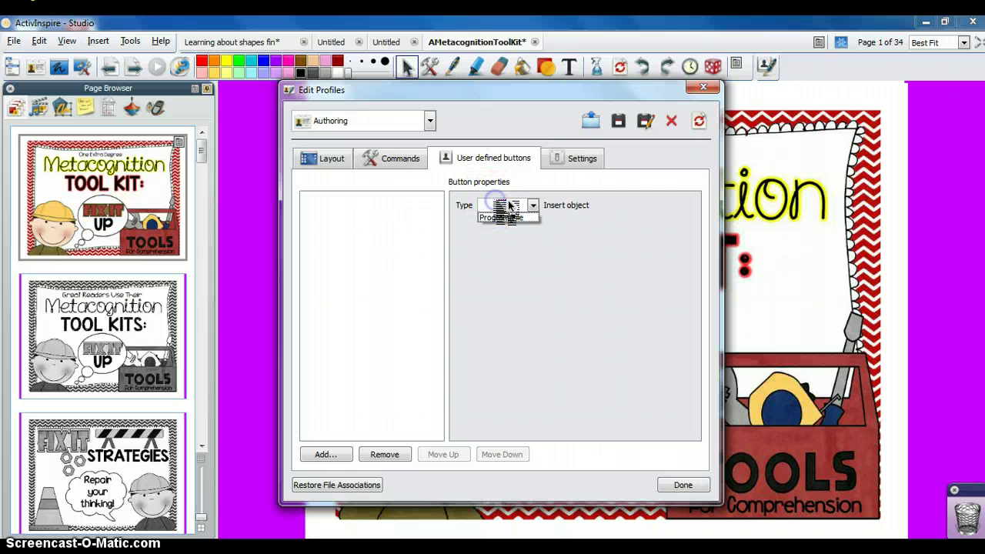
{"action": "left_click", "coordinate": [508, 214]}
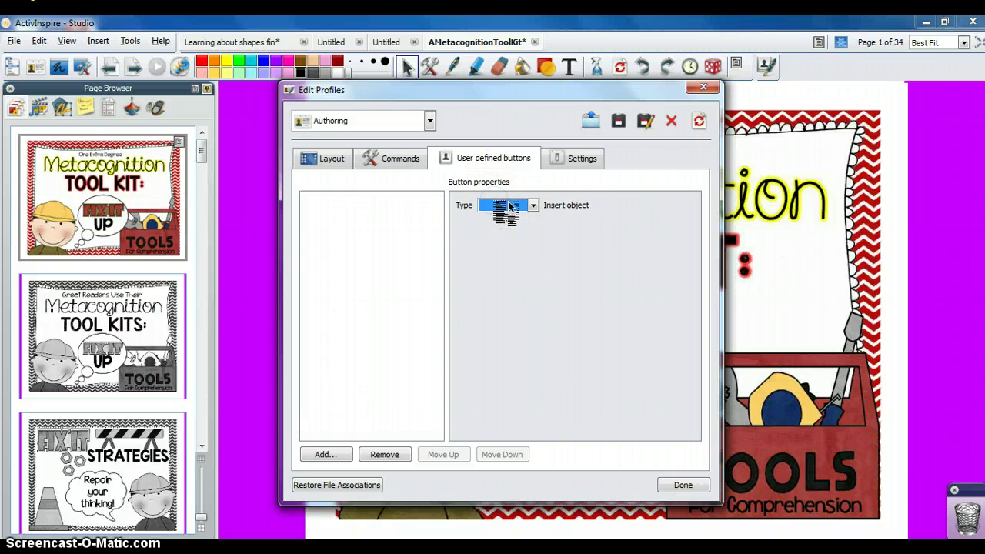
Examine the profile's Clock Tool settings, including the analog clock numbers and second hand options
{"action": "left_click", "coordinate": [581, 159]}
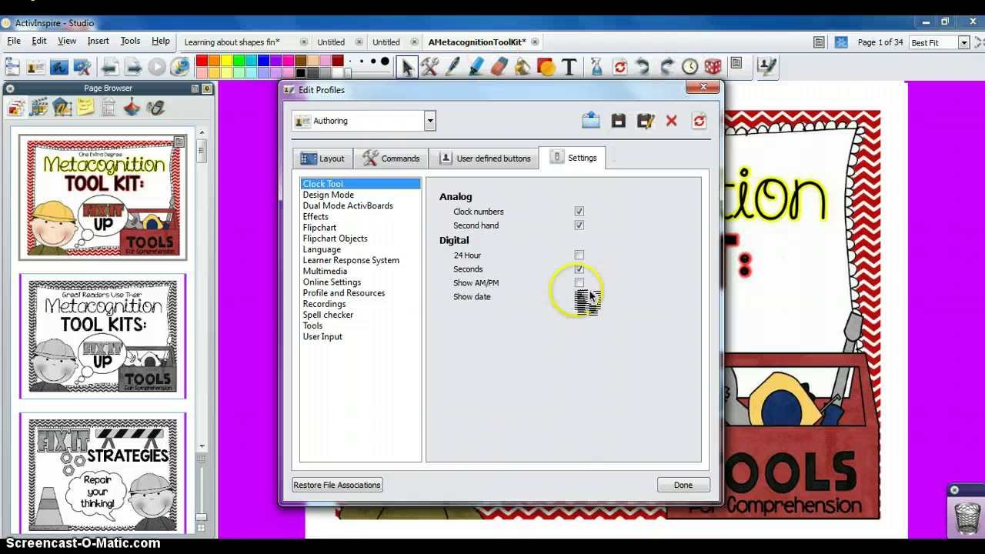
{"action": "left_click", "coordinate": [590, 217]}
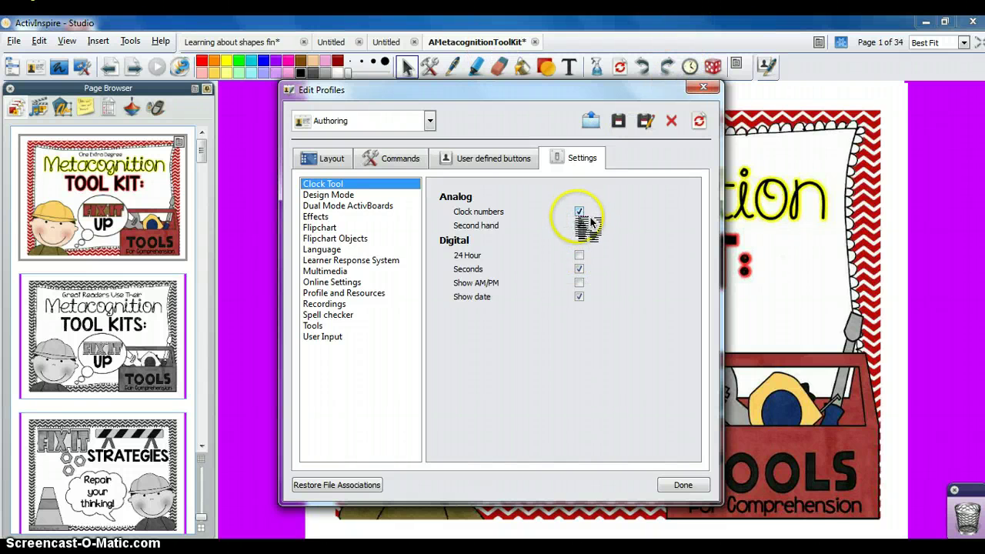
{"action": "left_click", "coordinate": [586, 225]}
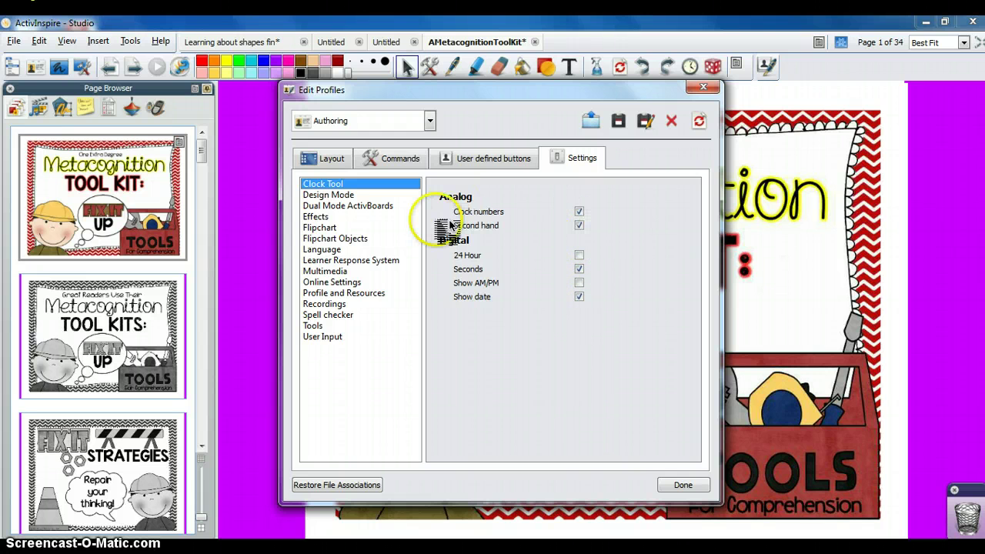
Examine the profile's Design Mode settings, such as editing locked objects and showing hidden objects
{"action": "left_click", "coordinate": [376, 197]}
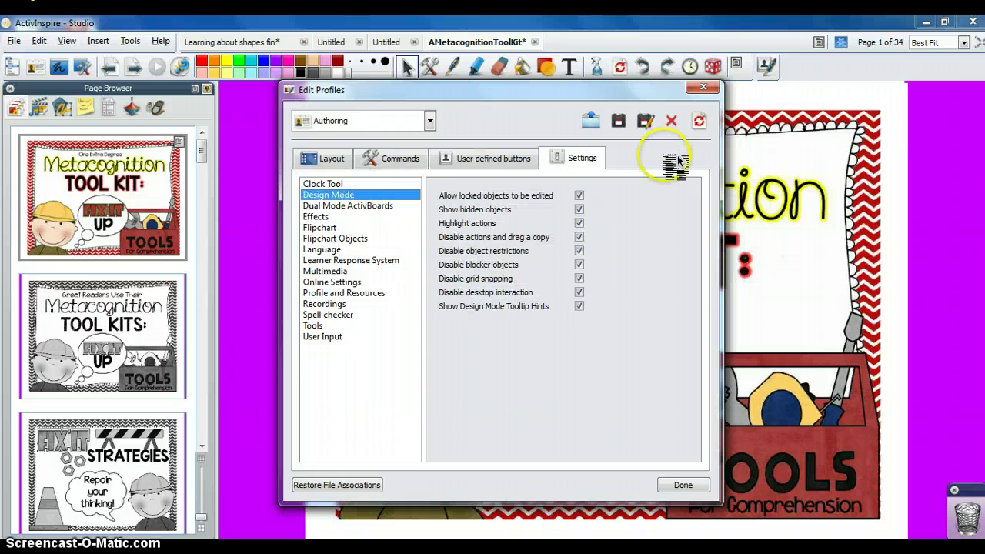
{"action": "left_click", "coordinate": [851, 48]}
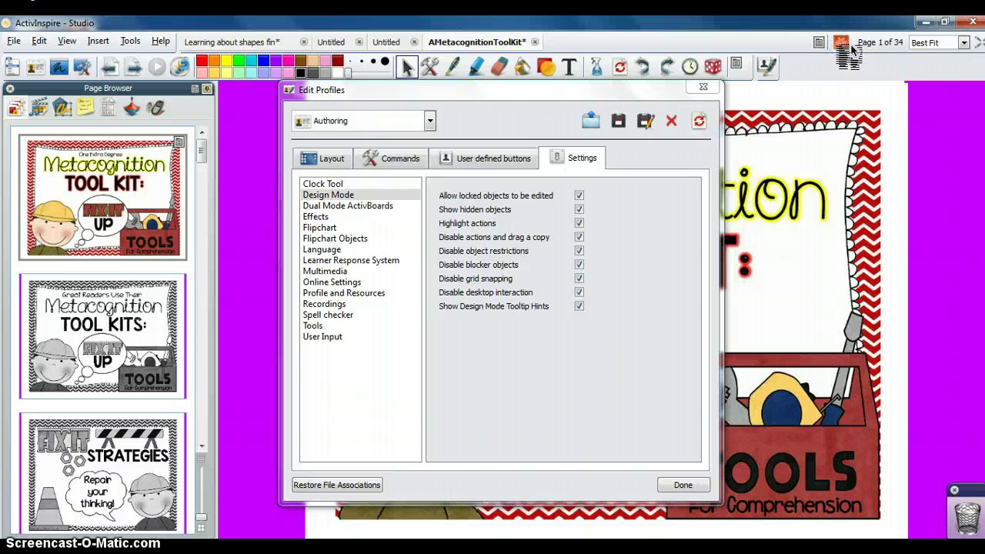
{"action": "left_click", "coordinate": [846, 43]}
{"action": "left_click", "coordinate": [637, 191]}
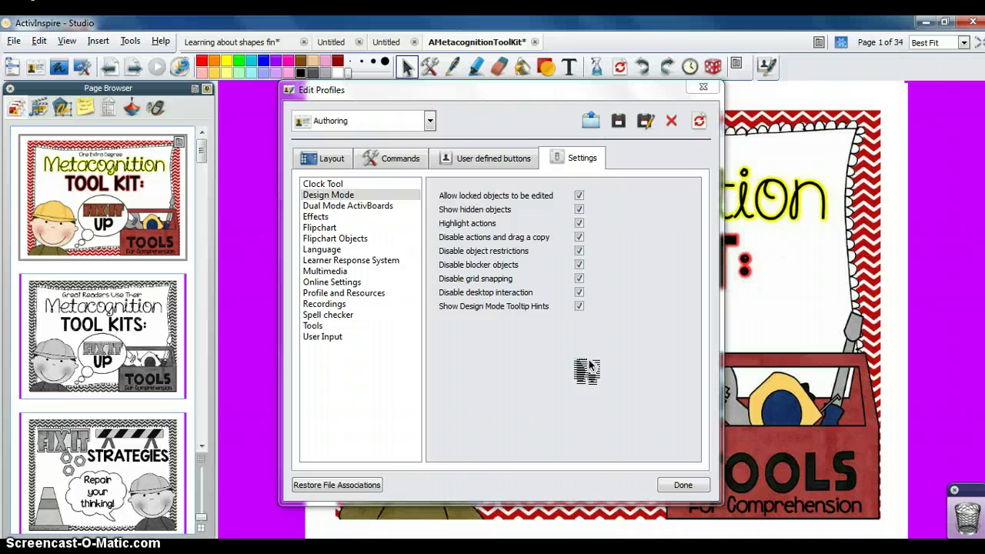
{"action": "left_click", "coordinate": [583, 206]}
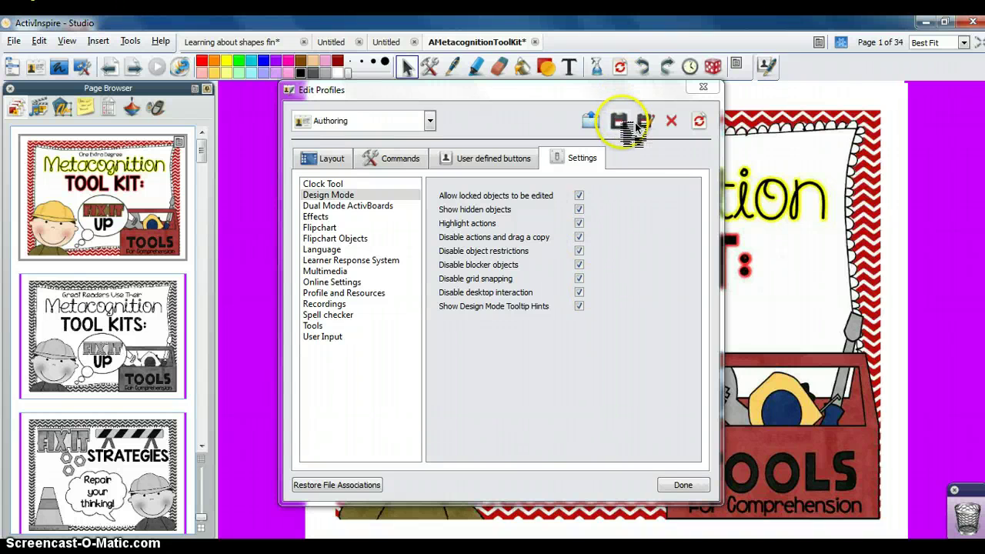
Look at the touch input handling choices in the Dual Mode ActivBoards settings without changing the selection
{"action": "left_click", "coordinate": [374, 207]}
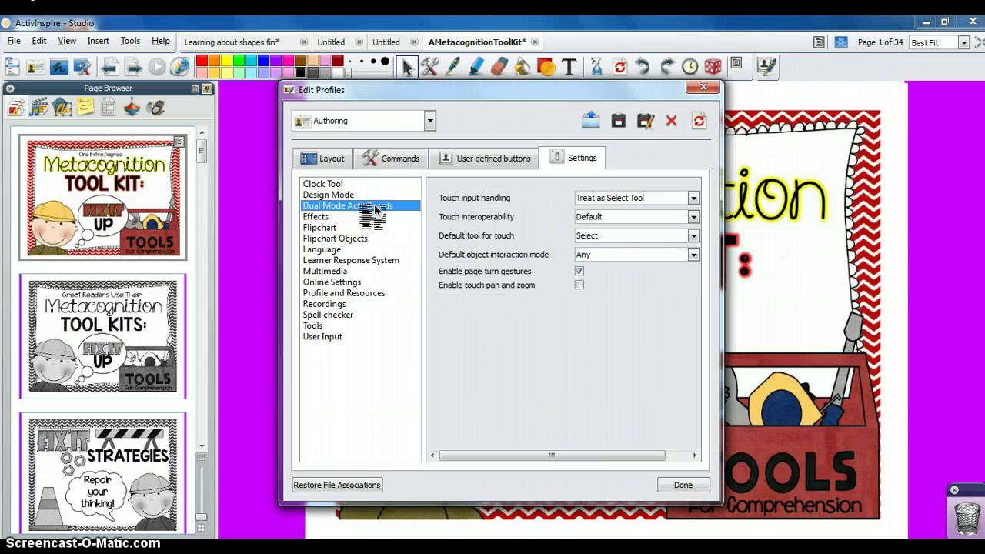
{"action": "left_click", "coordinate": [624, 198]}
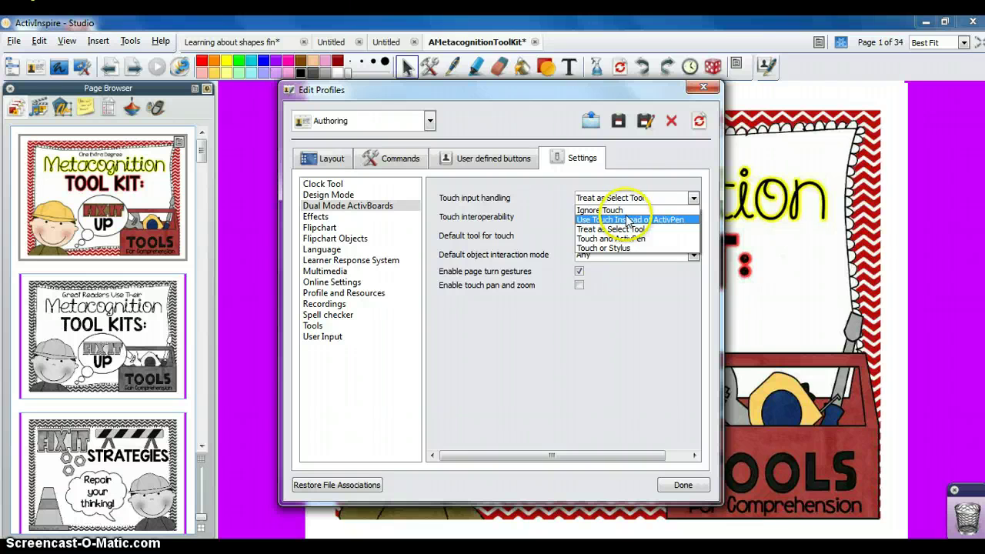
{"action": "left_click", "coordinate": [545, 191]}
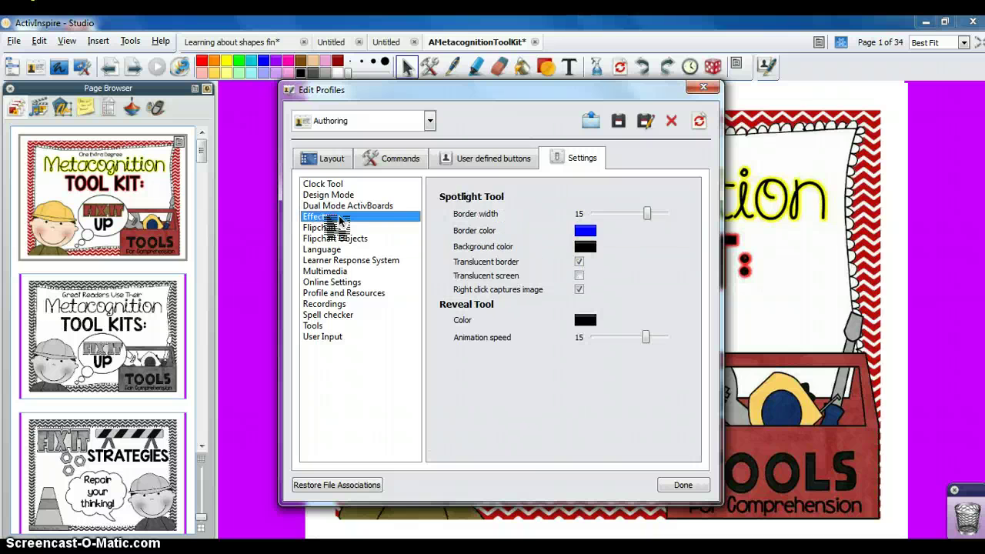
Set the Spotlight Tool's border width to 11 in the profile's Effects settings
{"action": "left_click", "coordinate": [483, 205]}
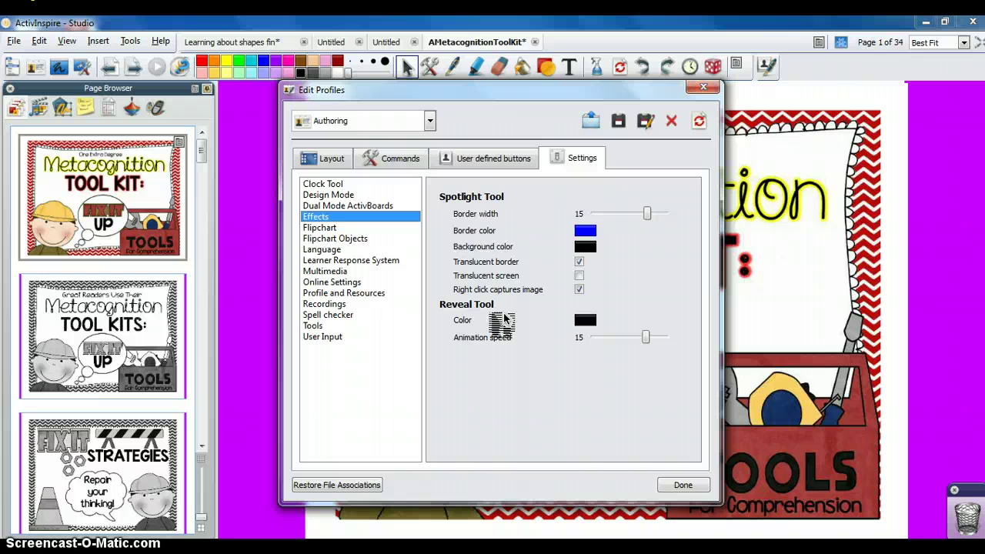
{"action": "left_click", "coordinate": [654, 214]}
{"action": "left_click_drag", "start_coordinate": [668, 217], "coordinate": [636, 214]}
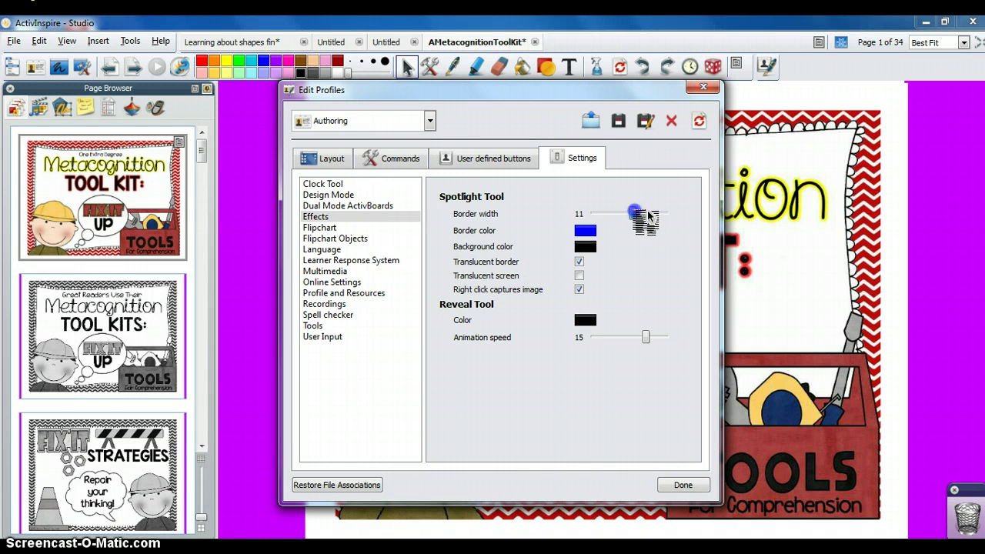
Look at the color palettes for the Spotlight Tool's border and background without choosing a color
{"action": "left_click", "coordinate": [606, 231]}
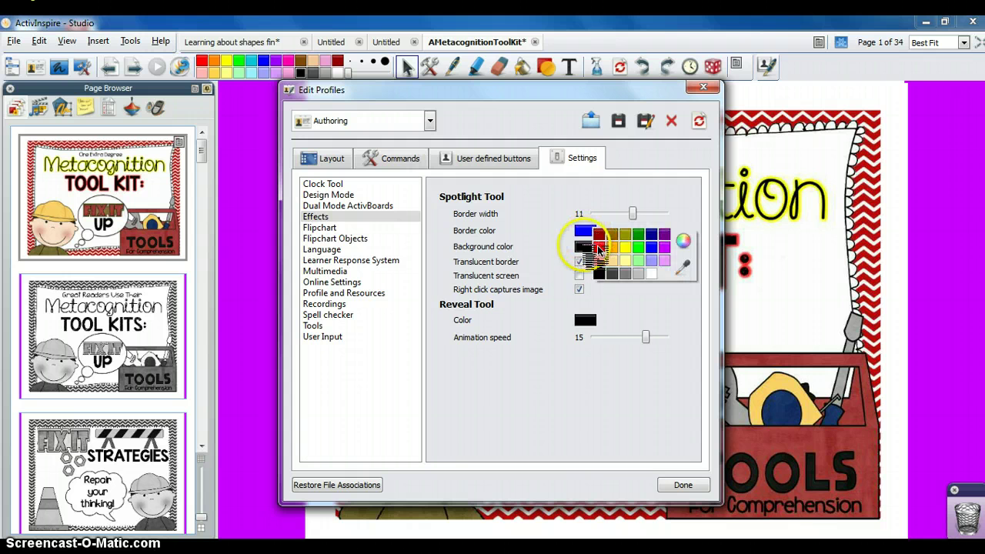
{"action": "left_click", "coordinate": [585, 247]}
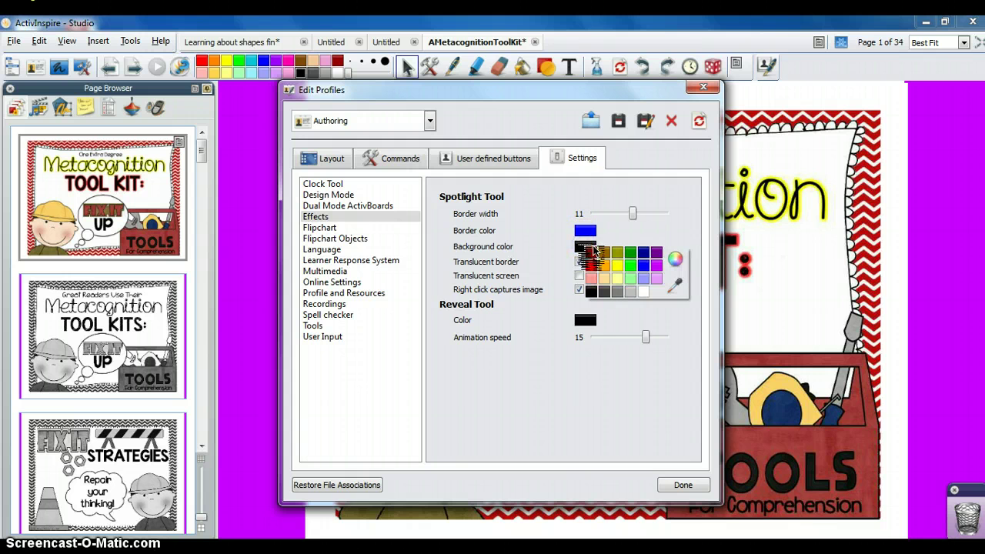
{"action": "left_click", "coordinate": [576, 244]}
{"action": "left_click", "coordinate": [568, 261]}
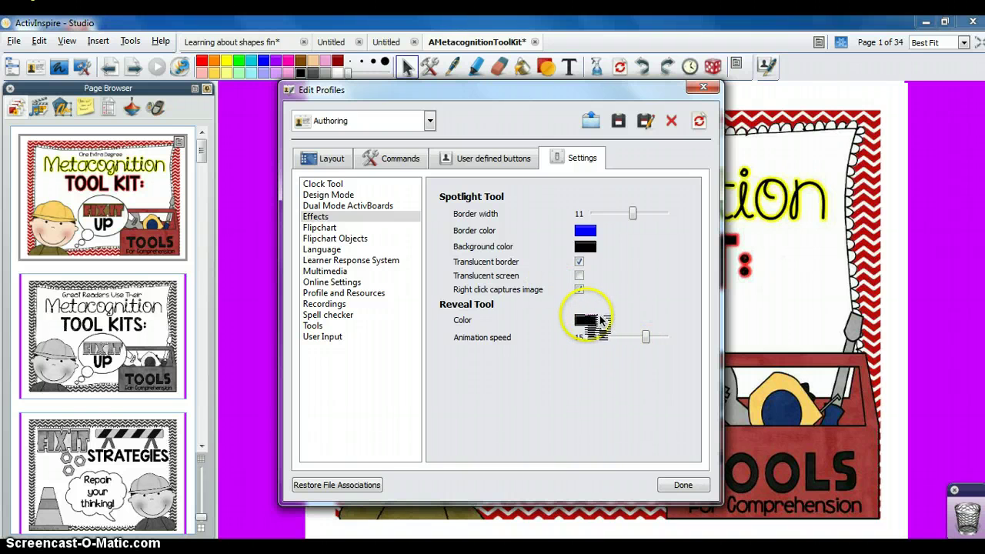
Set the Reveal Tool's color to yellow and save the Authoring profile
{"action": "left_click", "coordinate": [586, 317]}
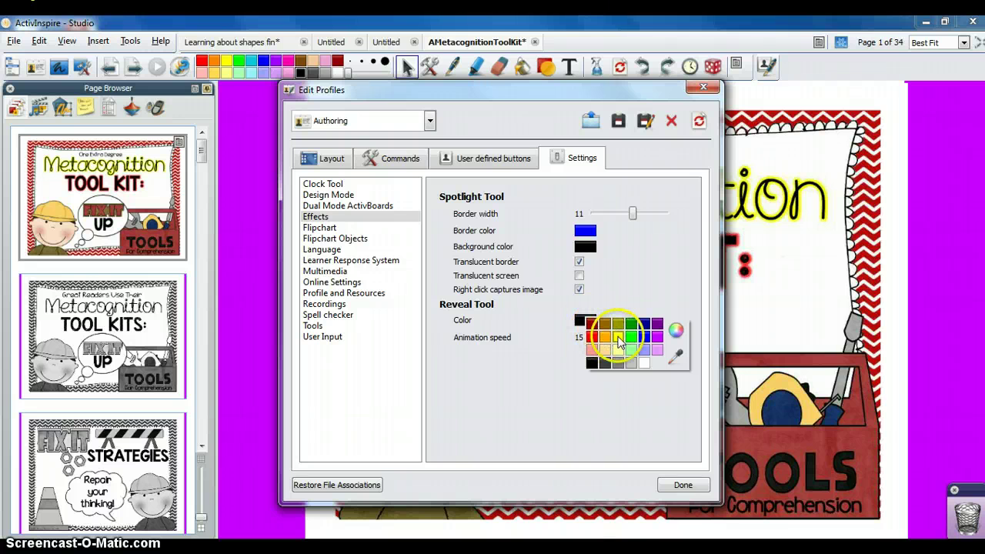
{"action": "left_click", "coordinate": [619, 339]}
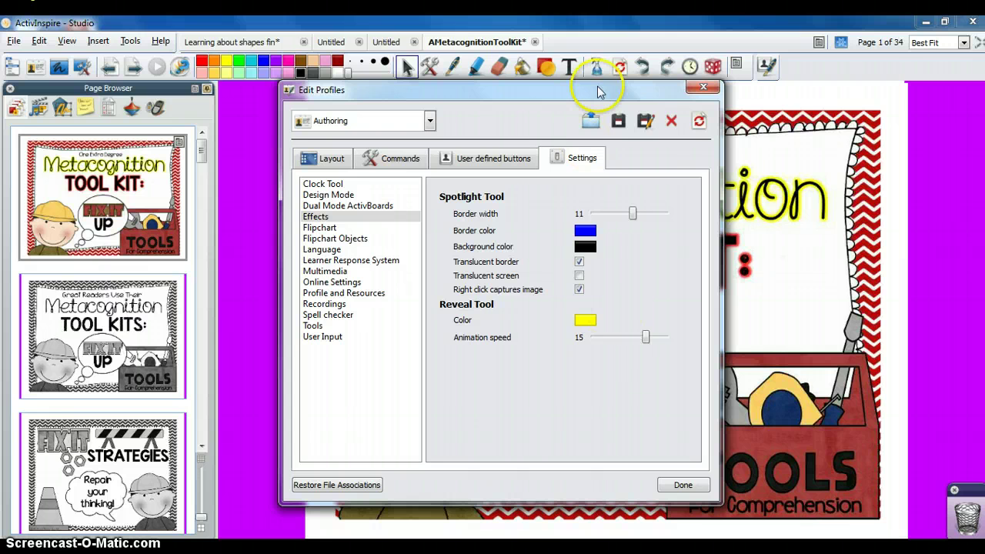
{"action": "left_click", "coordinate": [620, 121]}
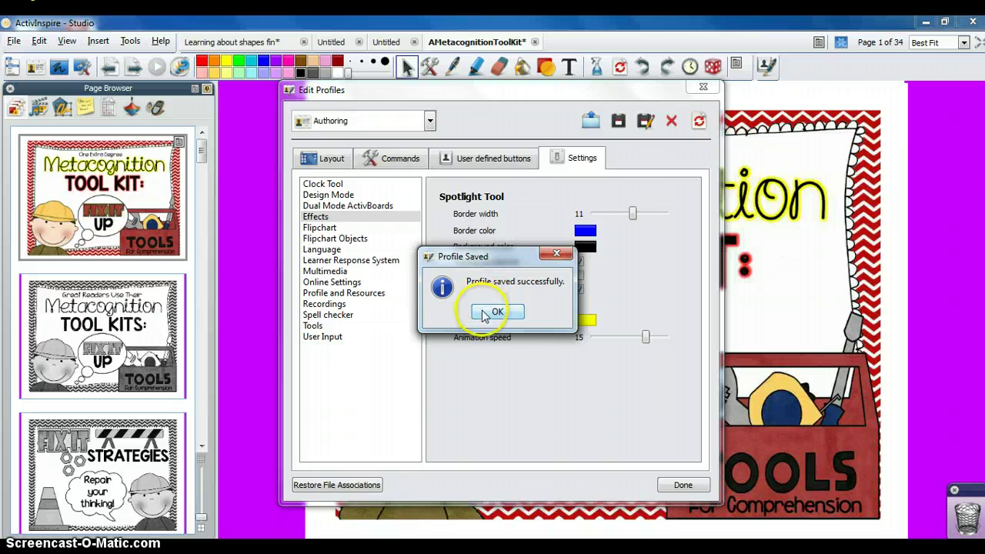
{"action": "left_click", "coordinate": [489, 313]}
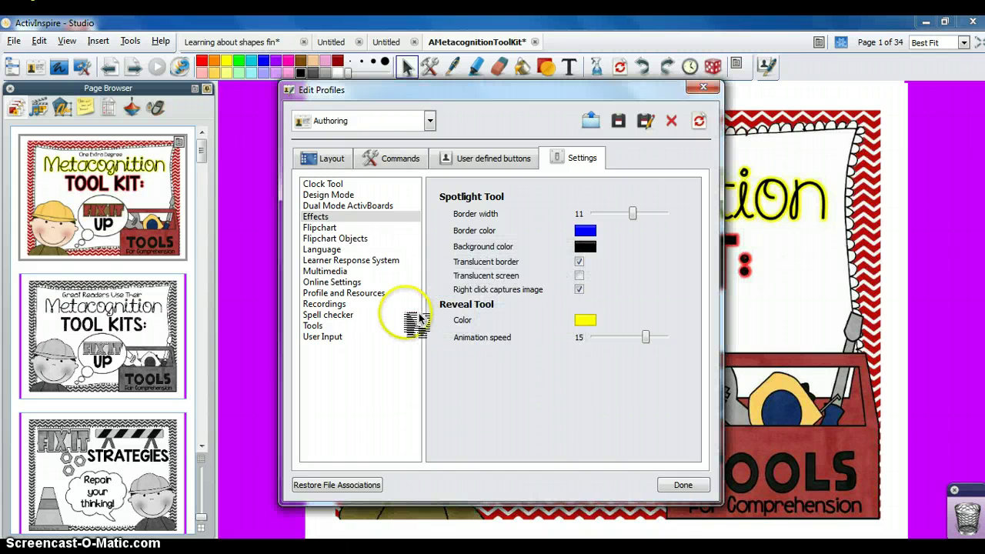
Set the flipchart World color to yellow (RGB 244, 255, 35) and save the Authoring profile
{"action": "left_click", "coordinate": [368, 231]}
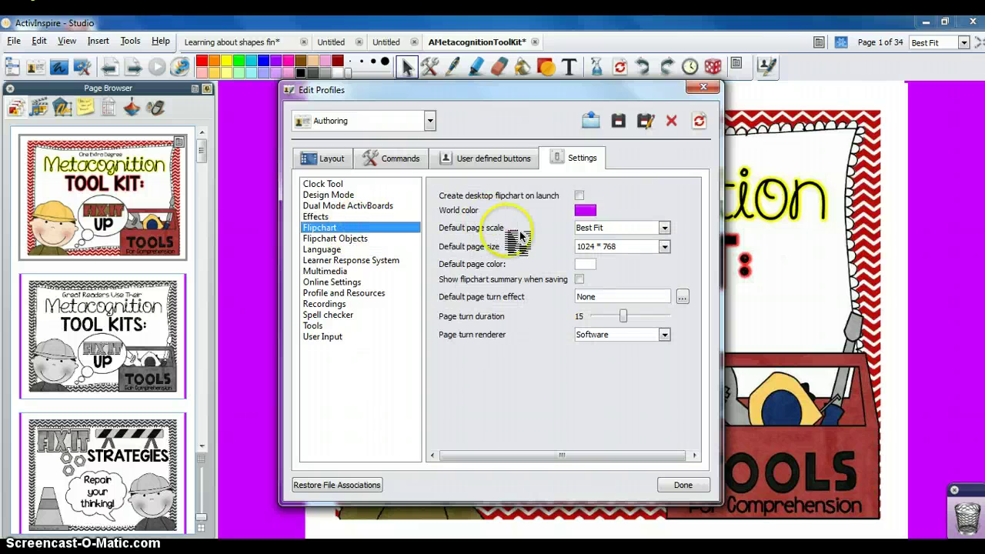
{"action": "left_click", "coordinate": [584, 210]}
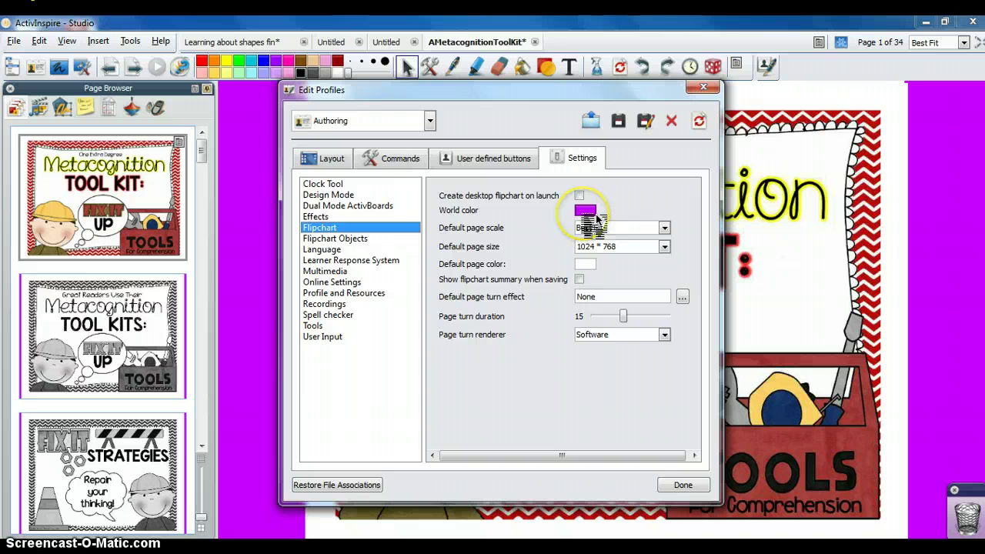
{"action": "left_click", "coordinate": [591, 214]}
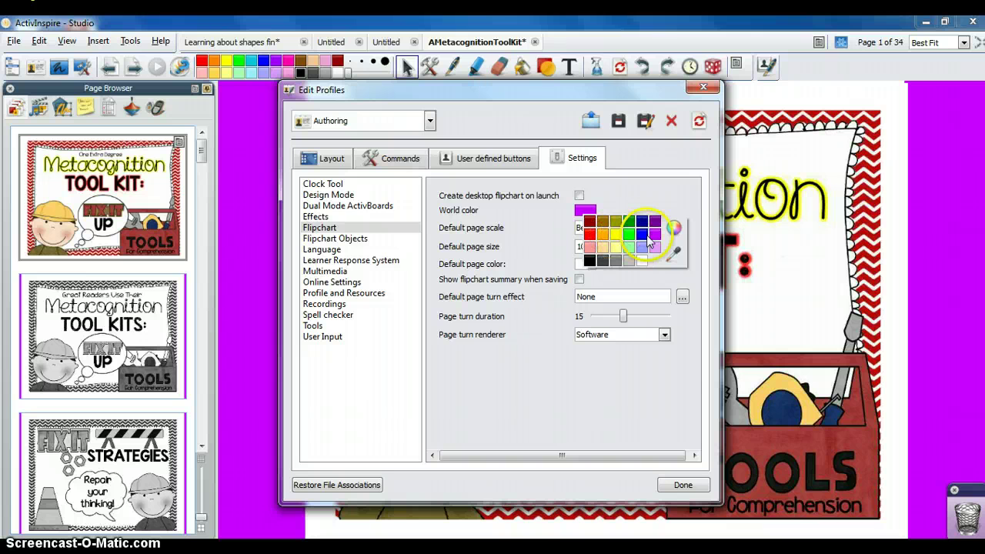
{"action": "left_click", "coordinate": [672, 230]}
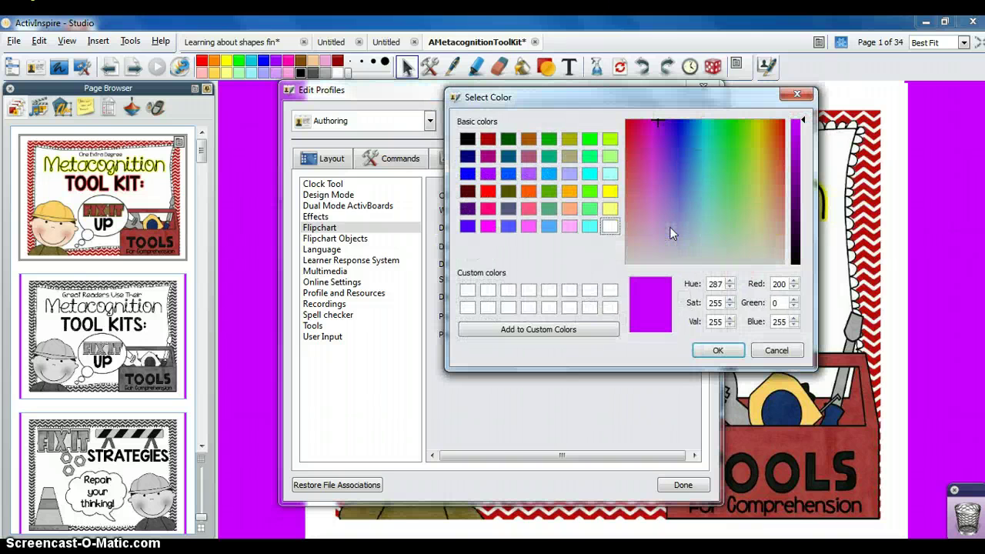
{"action": "left_click", "coordinate": [757, 140]}
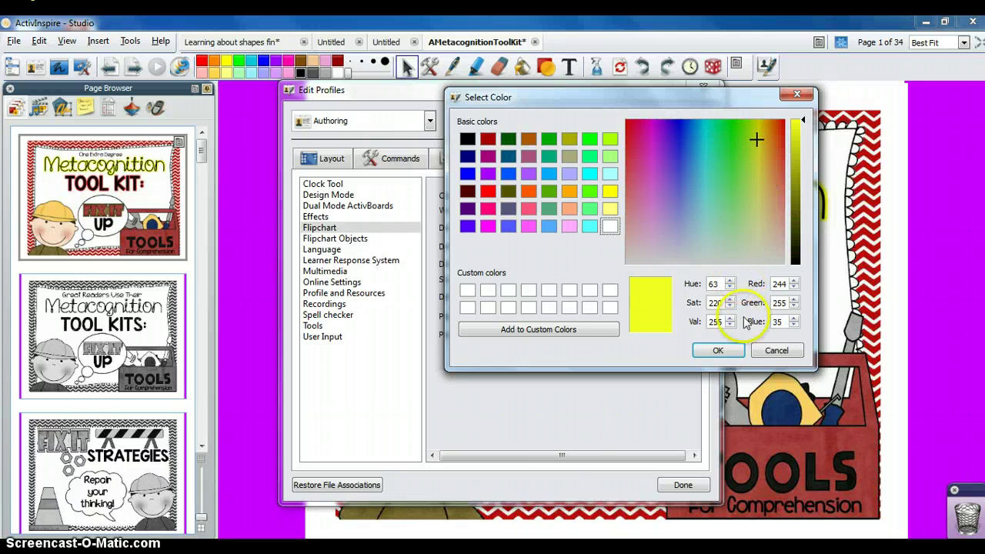
{"action": "left_click", "coordinate": [737, 350]}
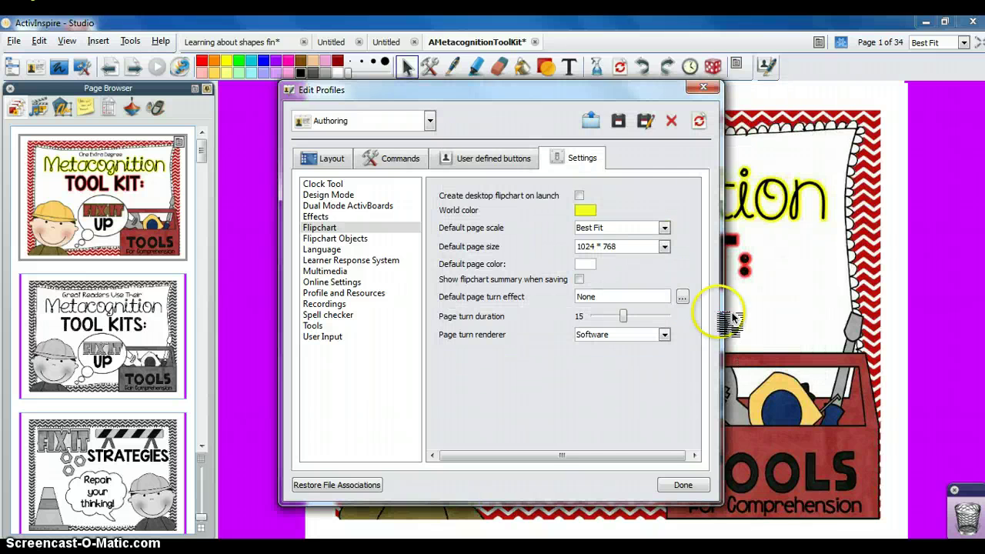
{"action": "left_click", "coordinate": [619, 121]}
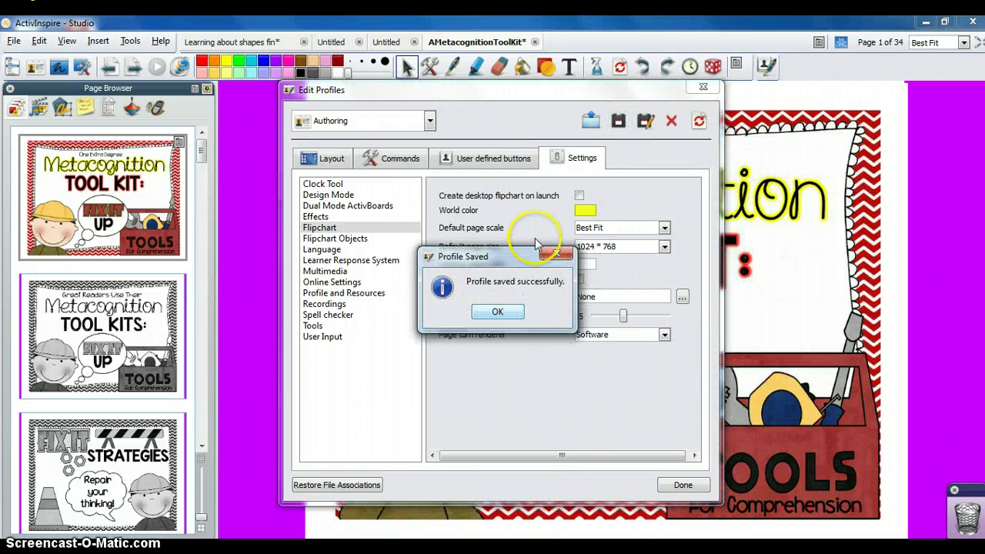
{"action": "left_click", "coordinate": [492, 312]}
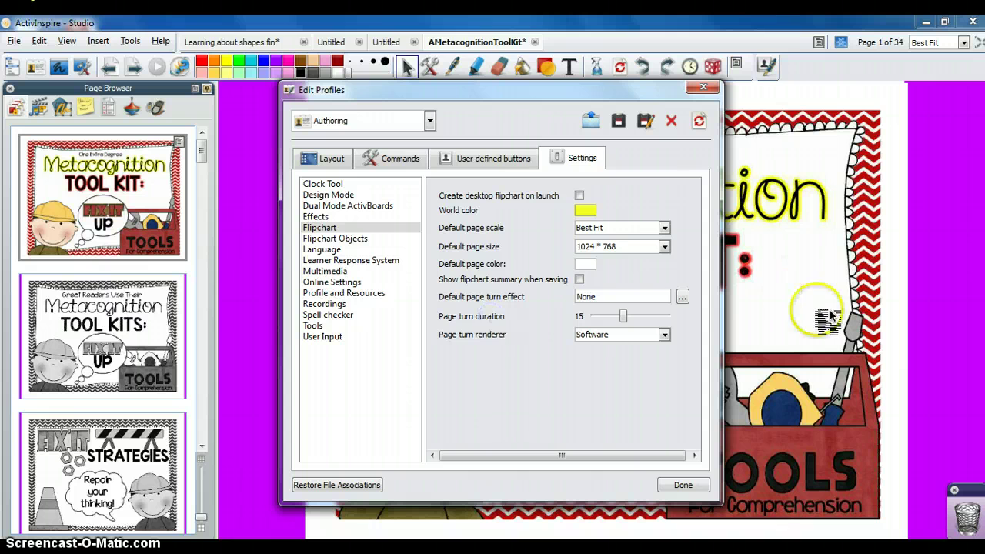
{"action": "left_click", "coordinate": [974, 255]}
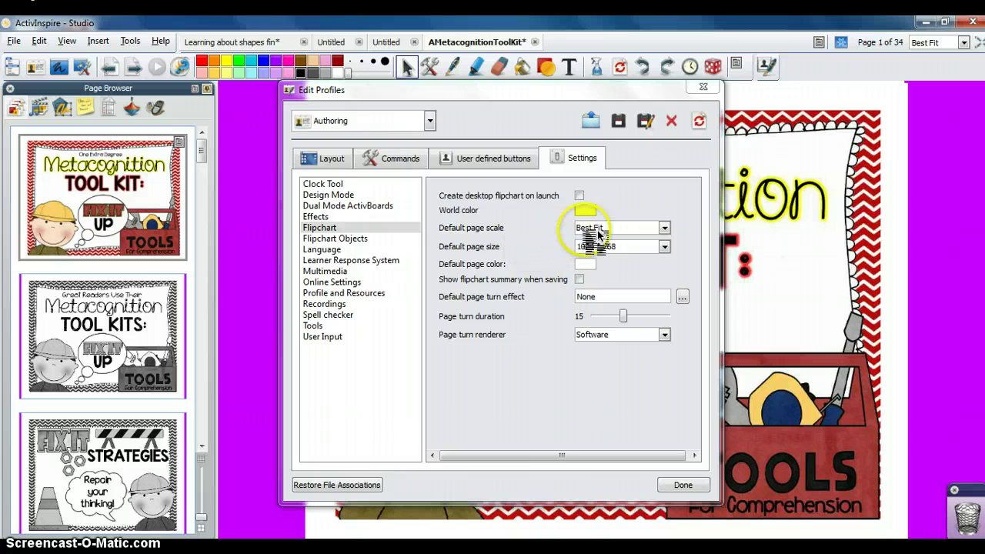
Look at the default page scale options and the default page color palette, keeping the current choices
{"action": "left_click", "coordinate": [622, 228]}
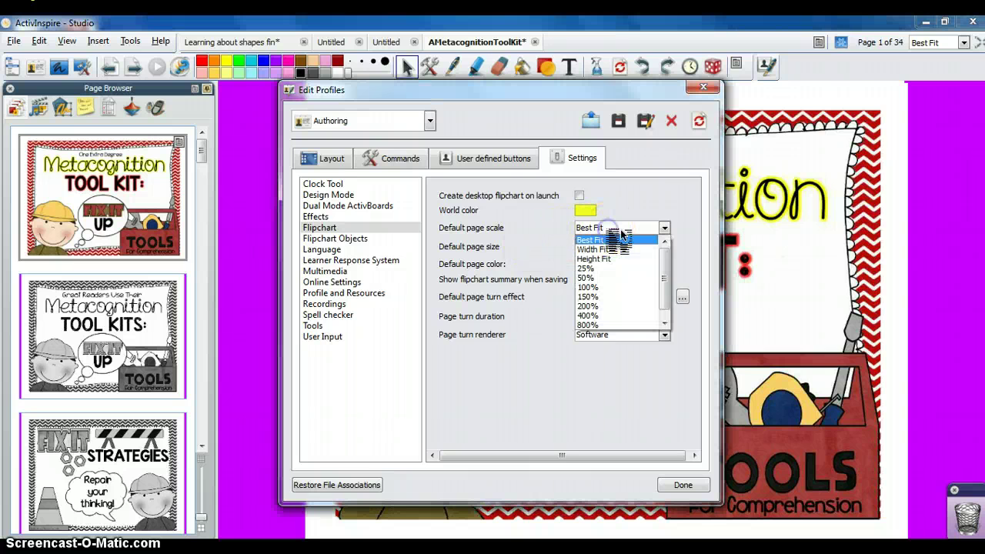
{"action": "left_click", "coordinate": [622, 231]}
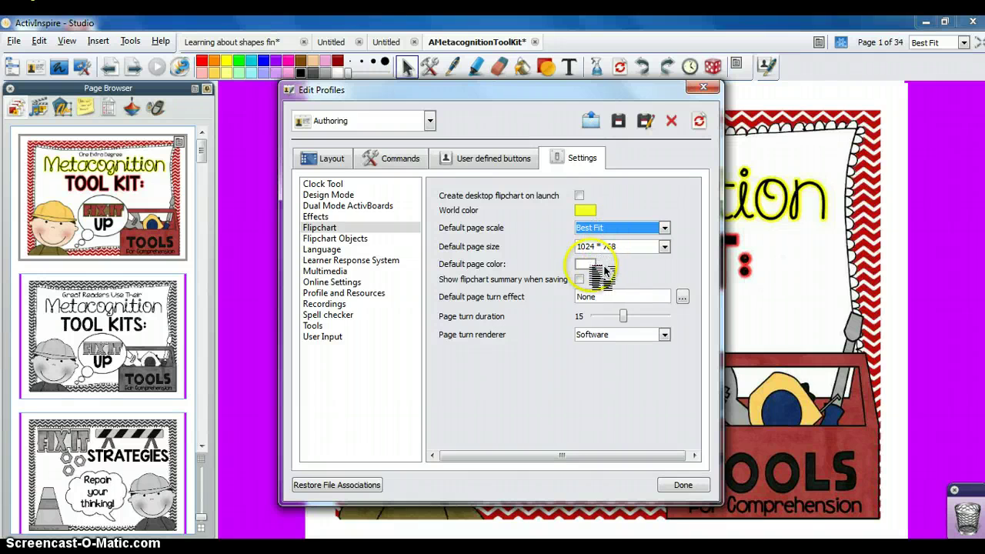
{"action": "left_click", "coordinate": [586, 264]}
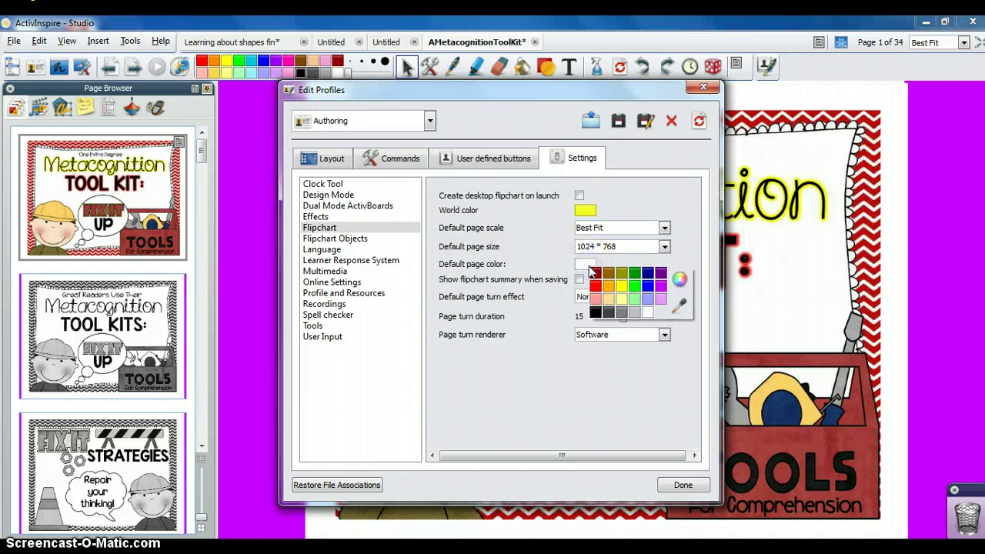
{"action": "left_click", "coordinate": [583, 264]}
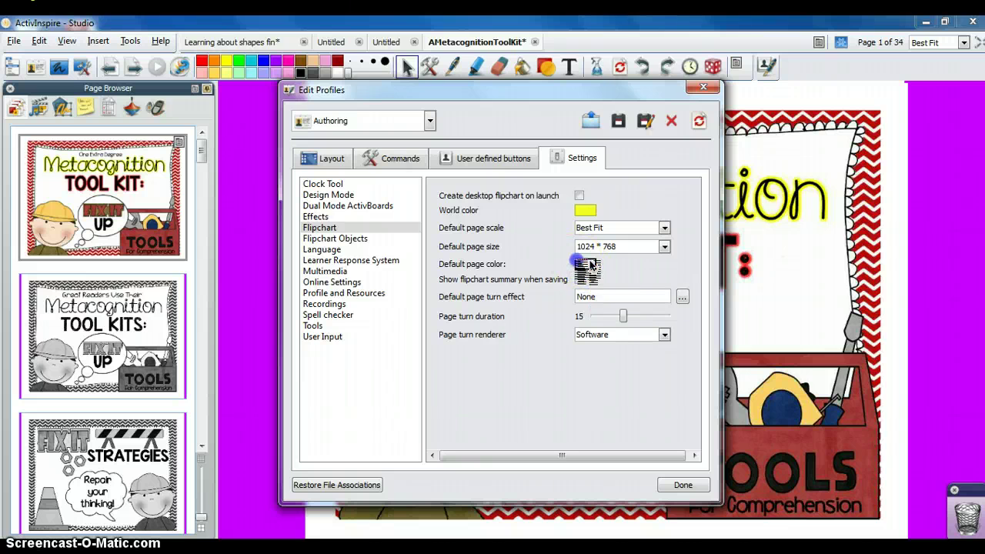
{"action": "left_click", "coordinate": [583, 264]}
{"action": "left_click", "coordinate": [542, 293]}
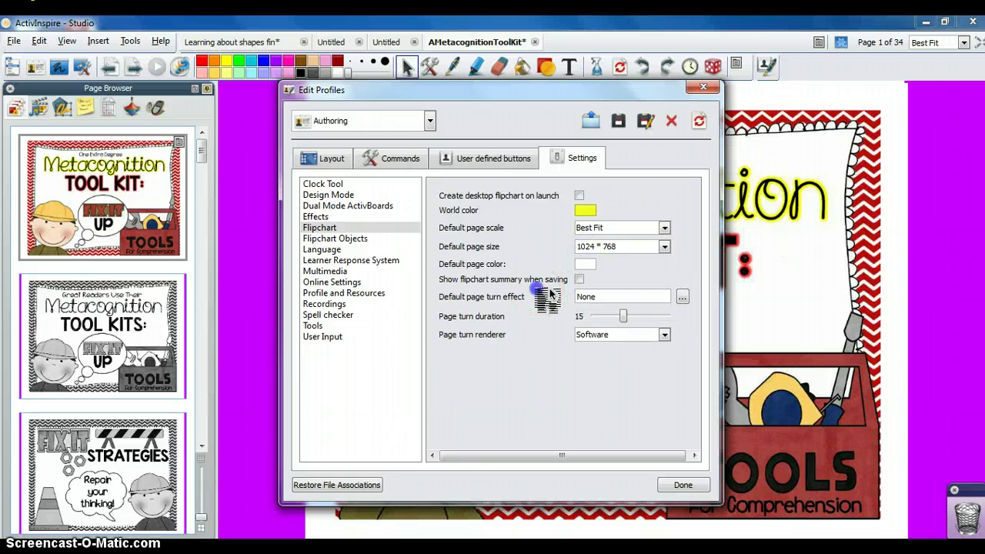
Browse the available default page turn effects and close the chooser without picking another effect
{"action": "left_click", "coordinate": [623, 302]}
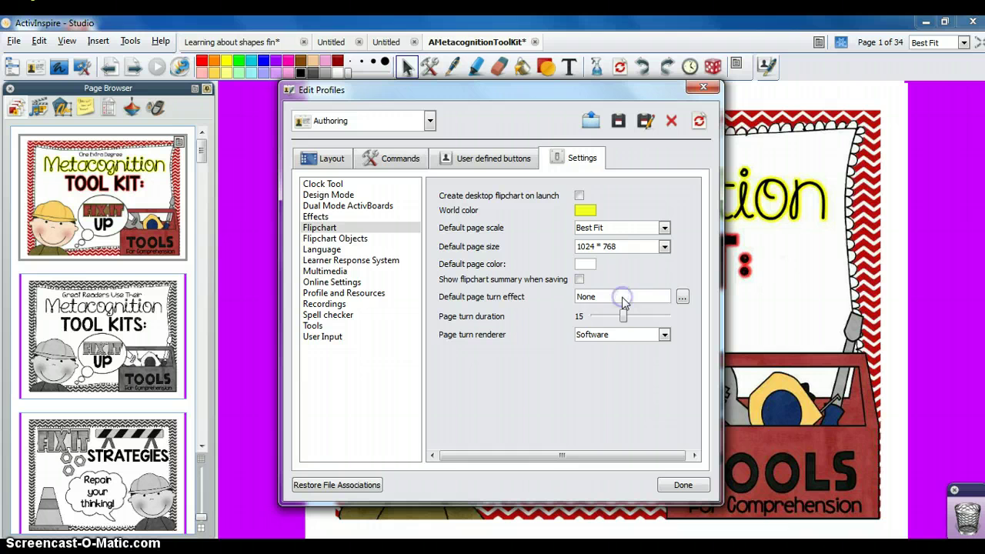
{"action": "left_click", "coordinate": [682, 298]}
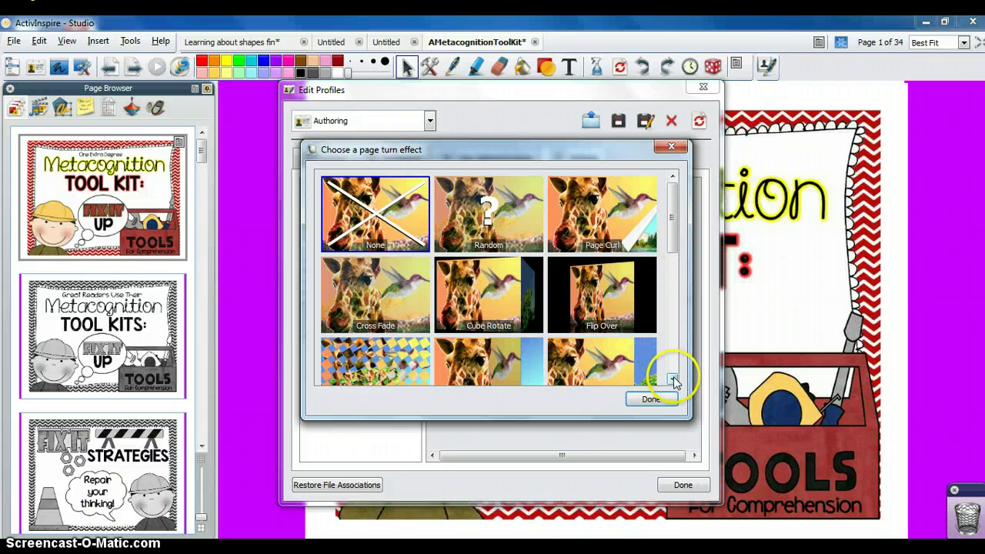
{"action": "left_click_drag", "start_coordinate": [673, 381], "coordinate": [673, 381]}
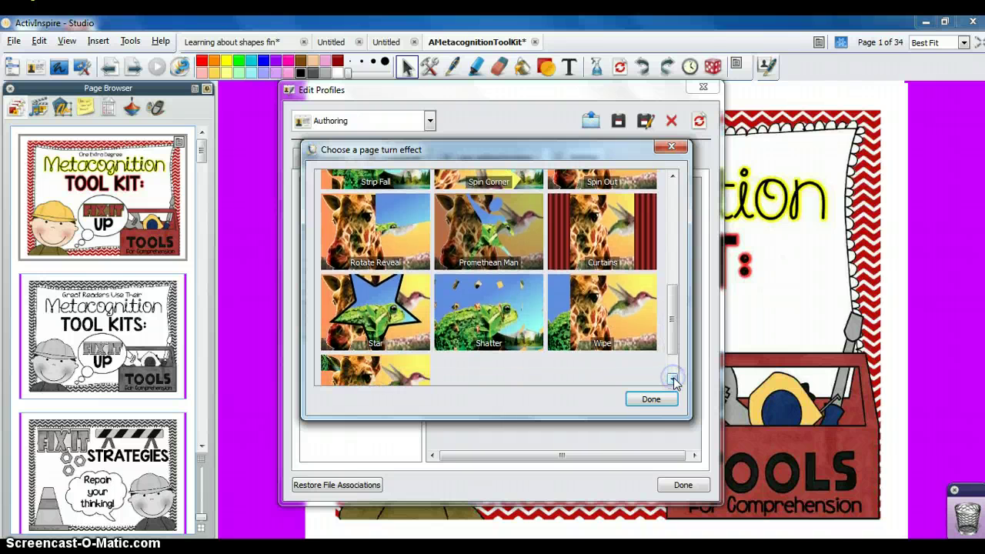
{"action": "left_click", "coordinate": [651, 399]}
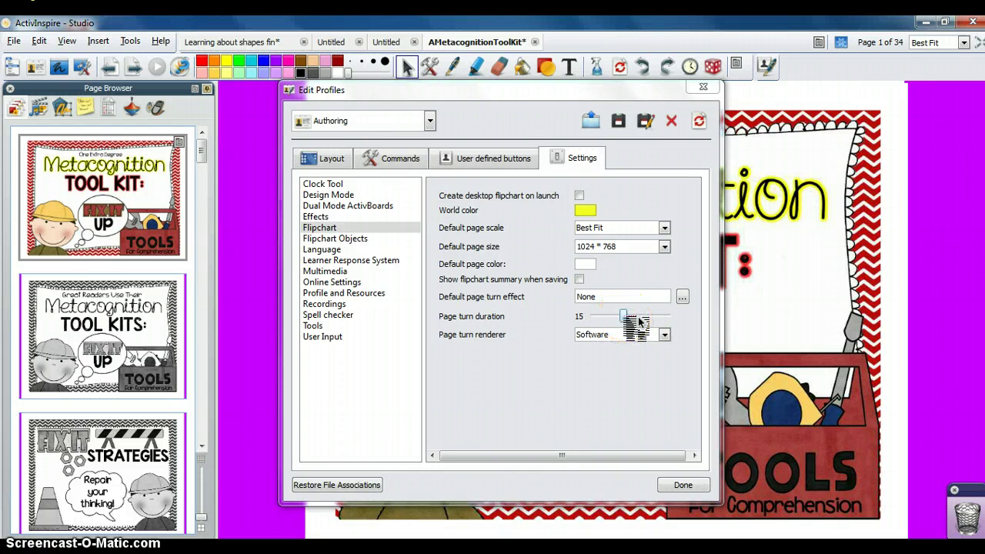
Set the default resource library to My Resources in the Authoring profile's Flipchart Objects settings
{"action": "left_click", "coordinate": [335, 240]}
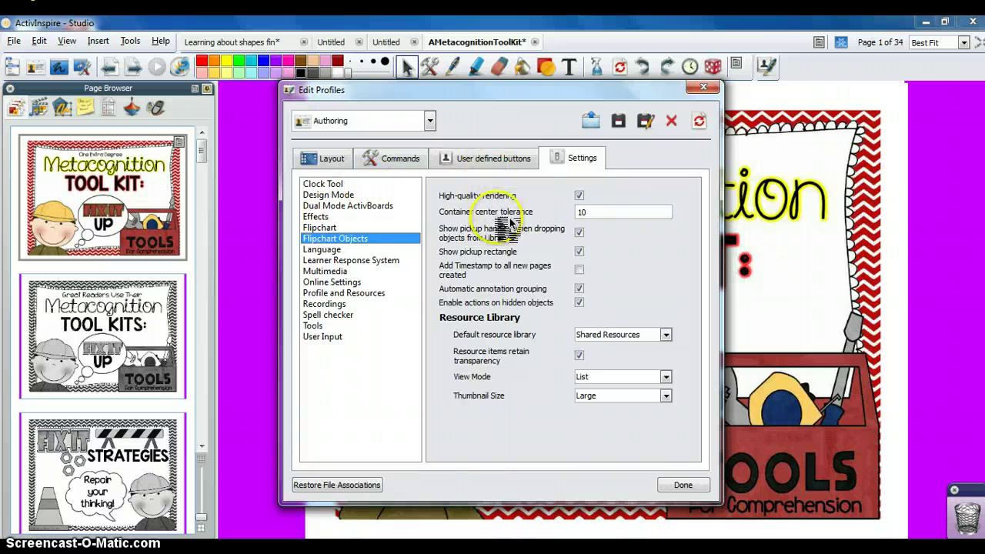
{"action": "left_click", "coordinate": [597, 335]}
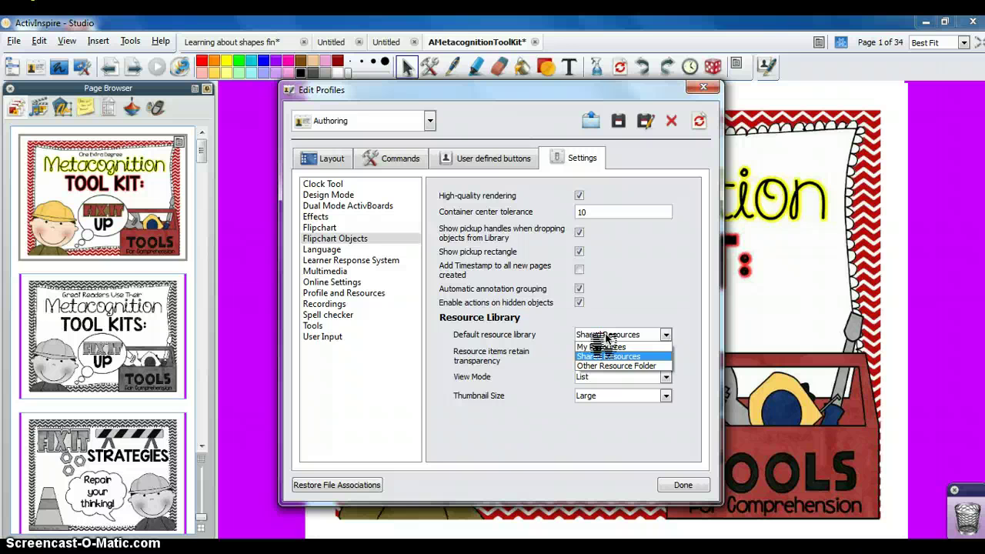
{"action": "left_click", "coordinate": [604, 347]}
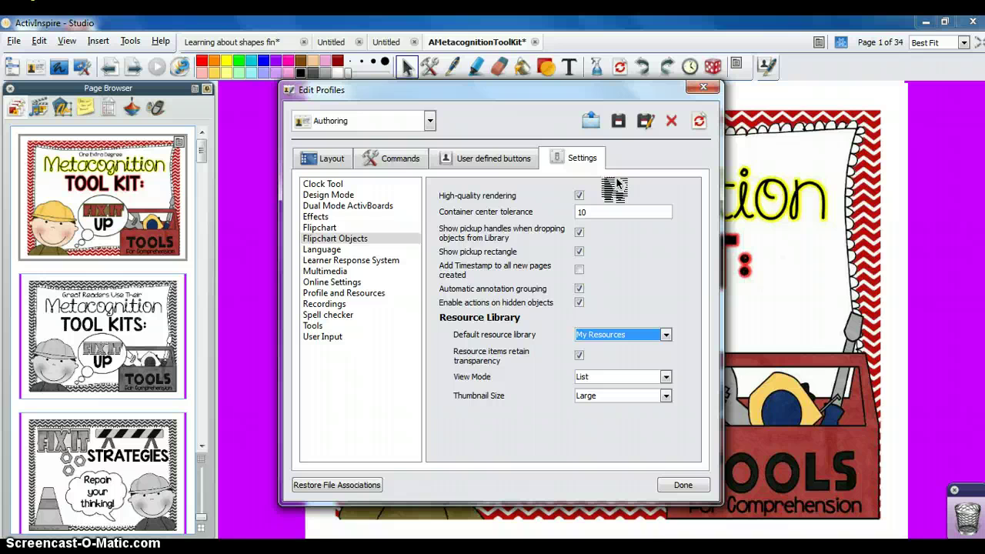
Keep the Resource Library's View Mode at List and Thumbnail Size at Large, and save the Authoring profile
{"action": "left_click", "coordinate": [641, 377]}
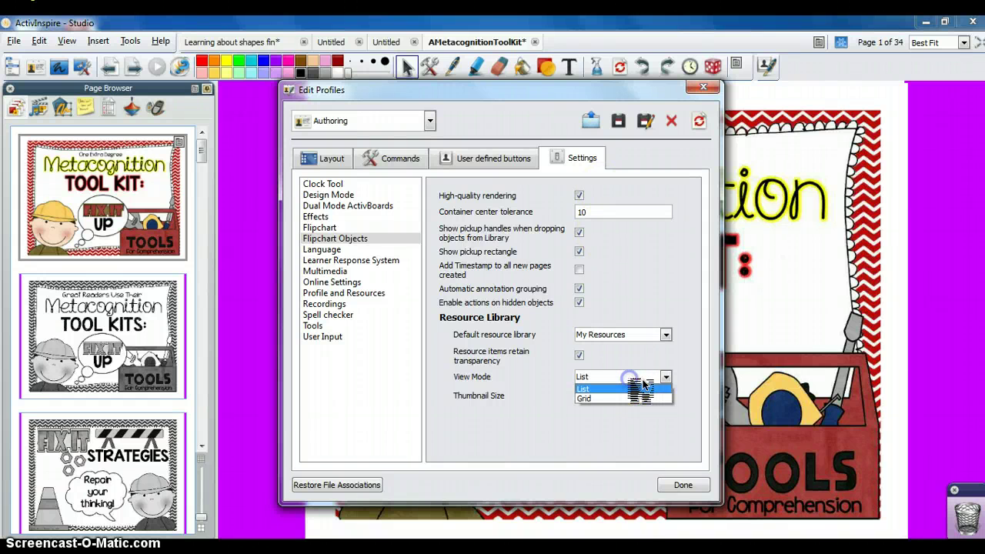
{"action": "left_click", "coordinate": [643, 389]}
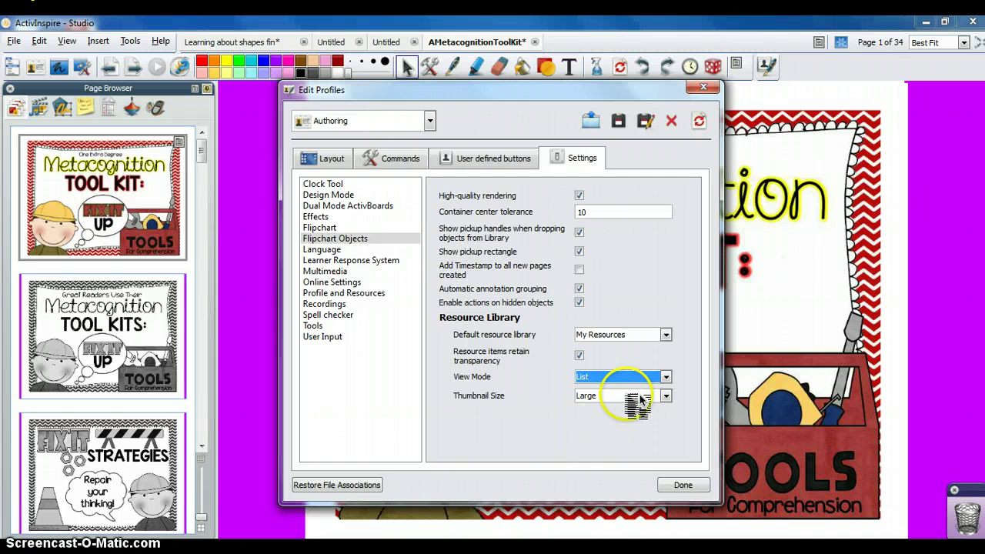
{"action": "left_click", "coordinate": [639, 397]}
{"action": "left_click", "coordinate": [638, 406]}
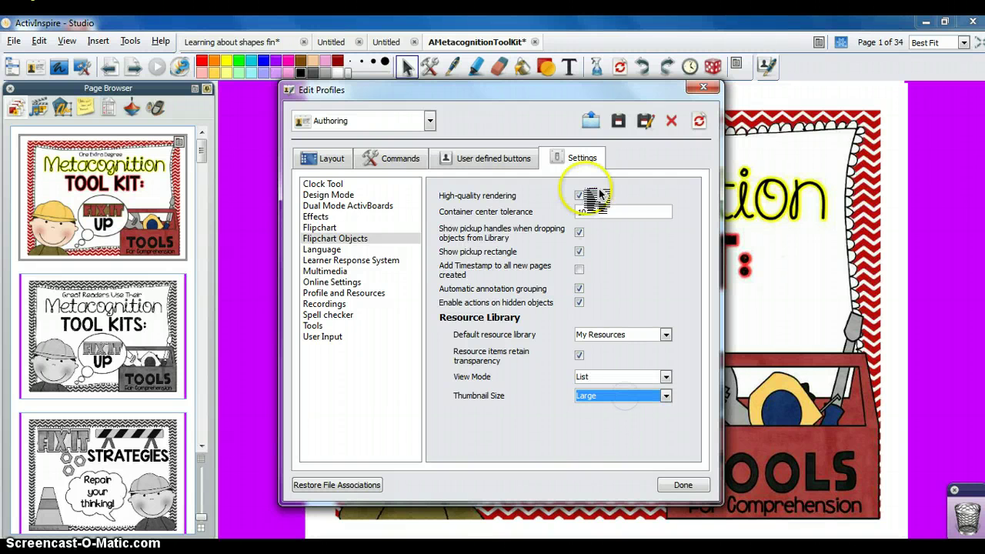
{"action": "left_click", "coordinate": [629, 118]}
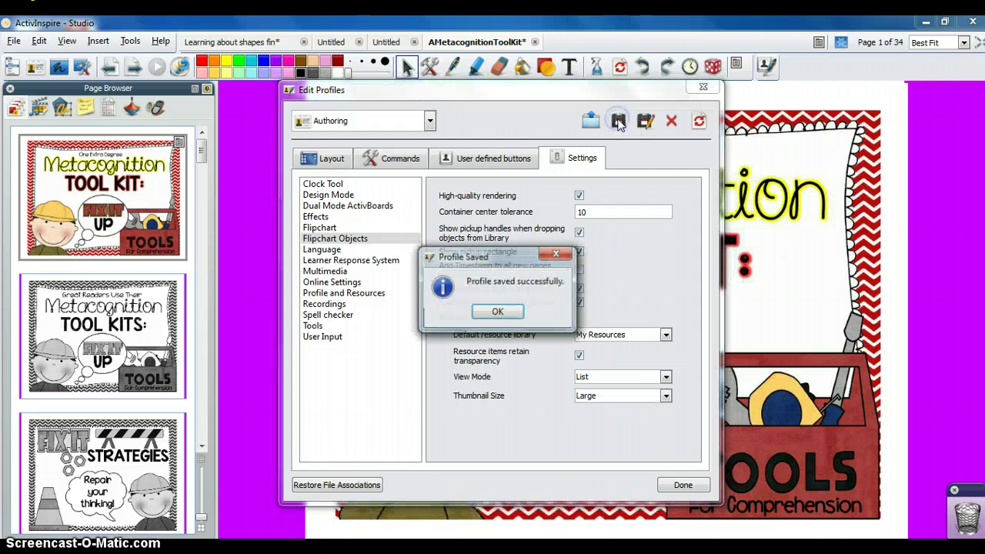
{"action": "left_click", "coordinate": [515, 312]}
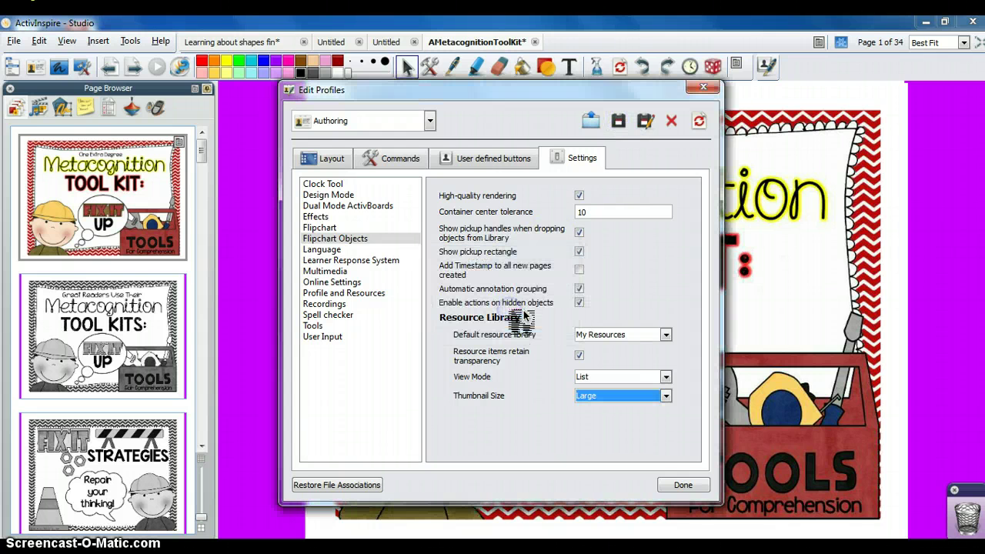
Look through the Language and Learner Response System settings, including the devices to target for voting sessions, keeping the current choices
{"action": "left_click", "coordinate": [363, 251]}
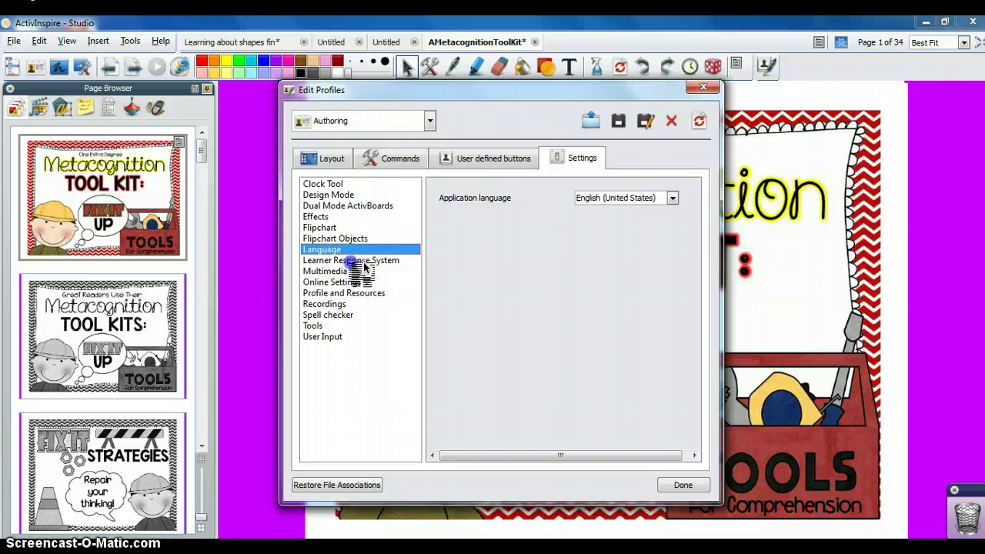
{"action": "left_click", "coordinate": [365, 261]}
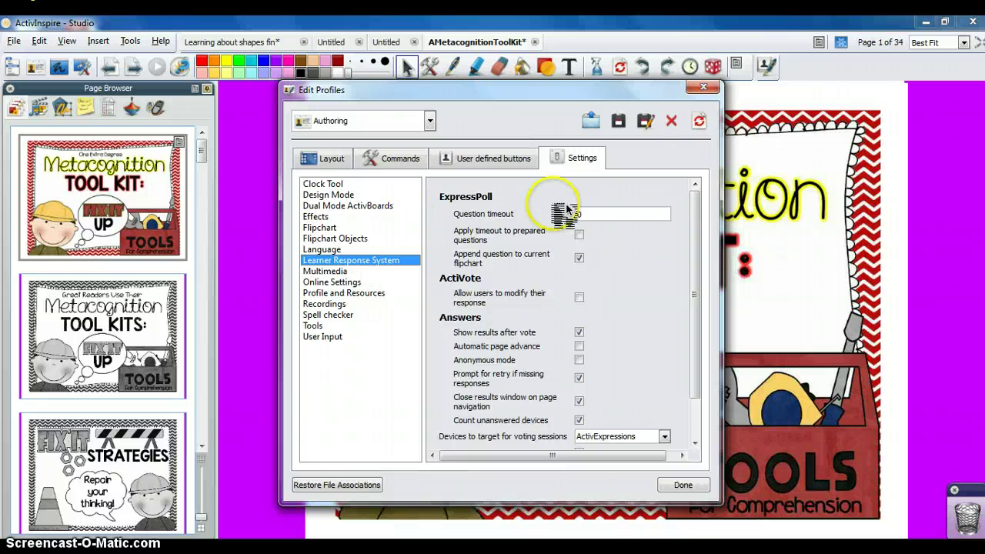
{"action": "left_click", "coordinate": [598, 214]}
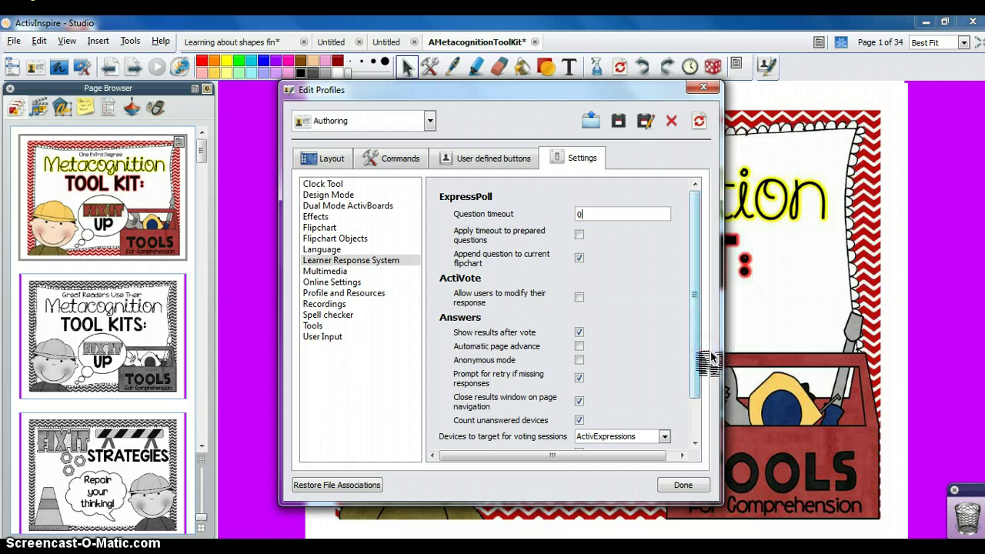
{"action": "left_click_drag", "start_coordinate": [696, 352], "coordinate": [696, 388]}
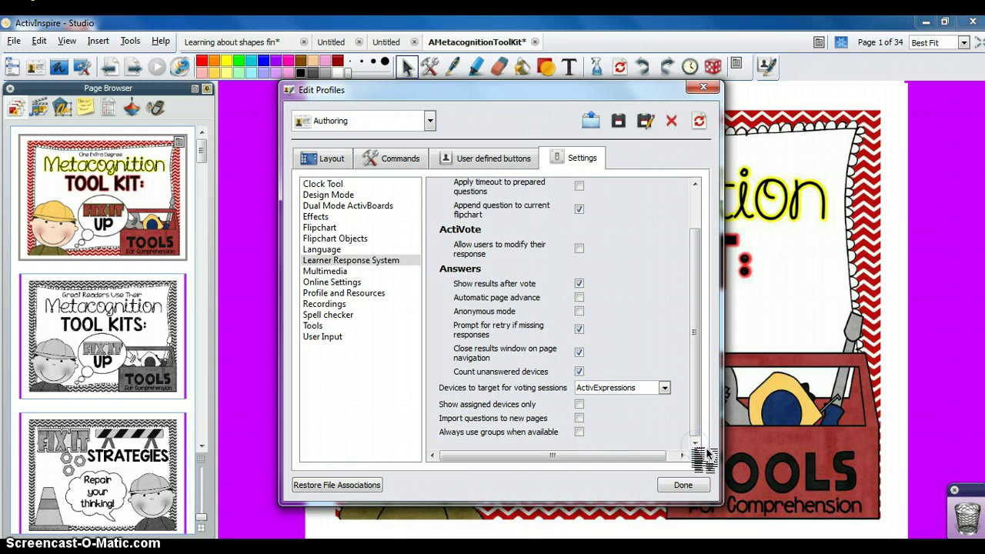
{"action": "left_click", "coordinate": [663, 387]}
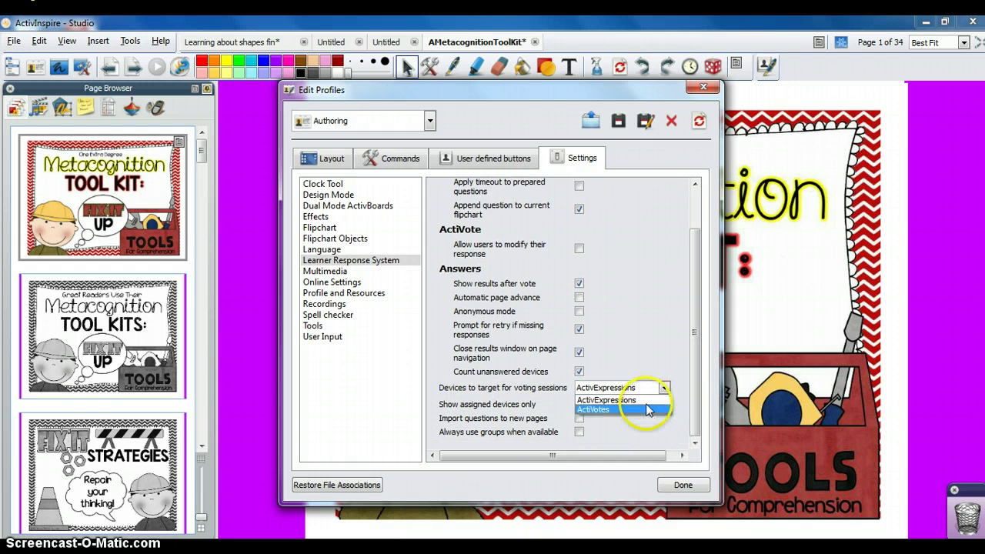
{"action": "left_click", "coordinate": [647, 343]}
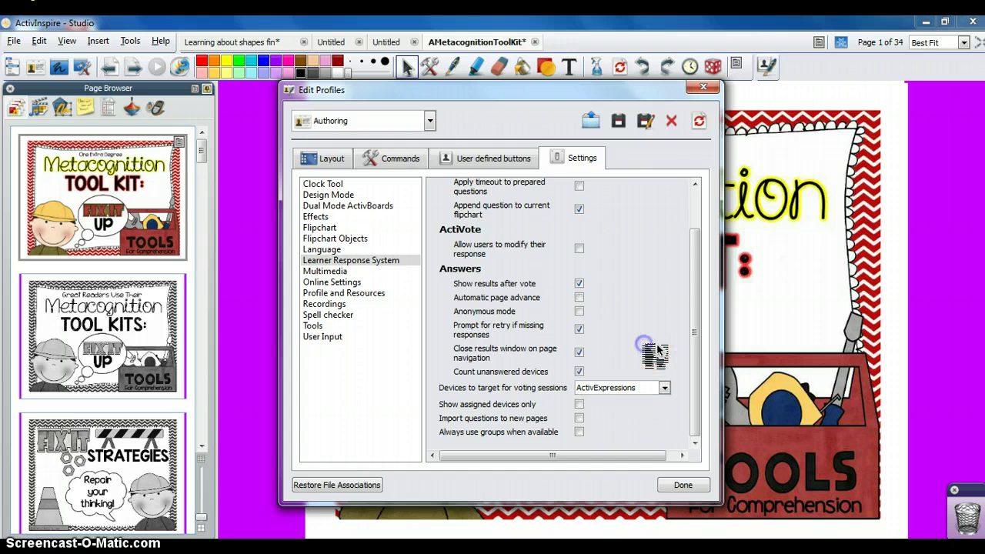
Look through the Multimedia, Online Settings, Profile and Resources, Recordings and Spell checker settings
{"action": "left_click", "coordinate": [354, 272]}
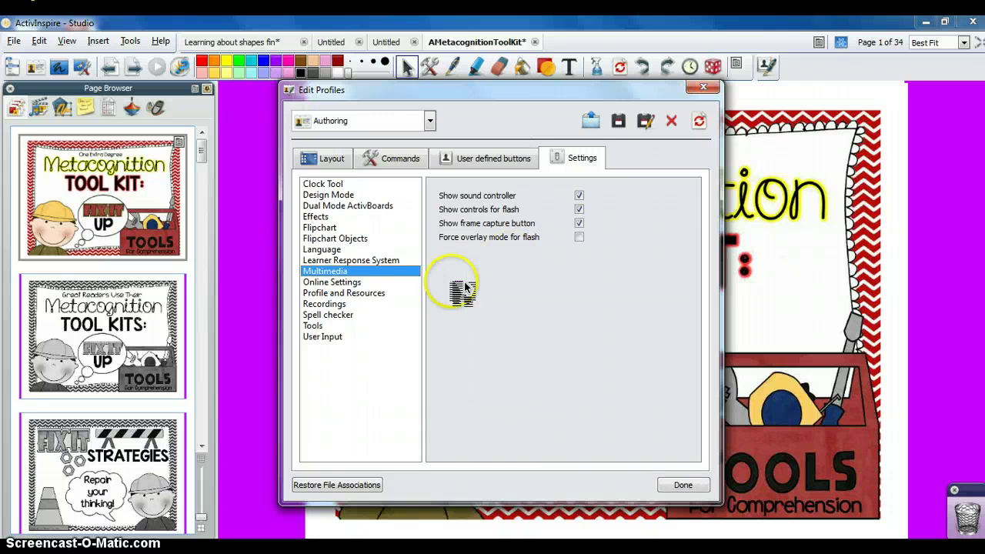
{"action": "left_click", "coordinate": [367, 284]}
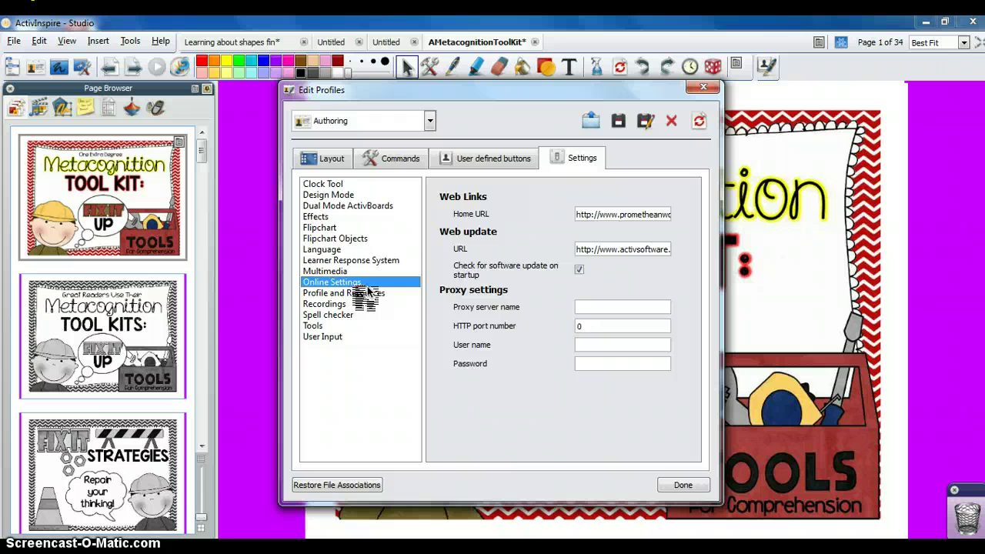
{"action": "left_click", "coordinate": [368, 295]}
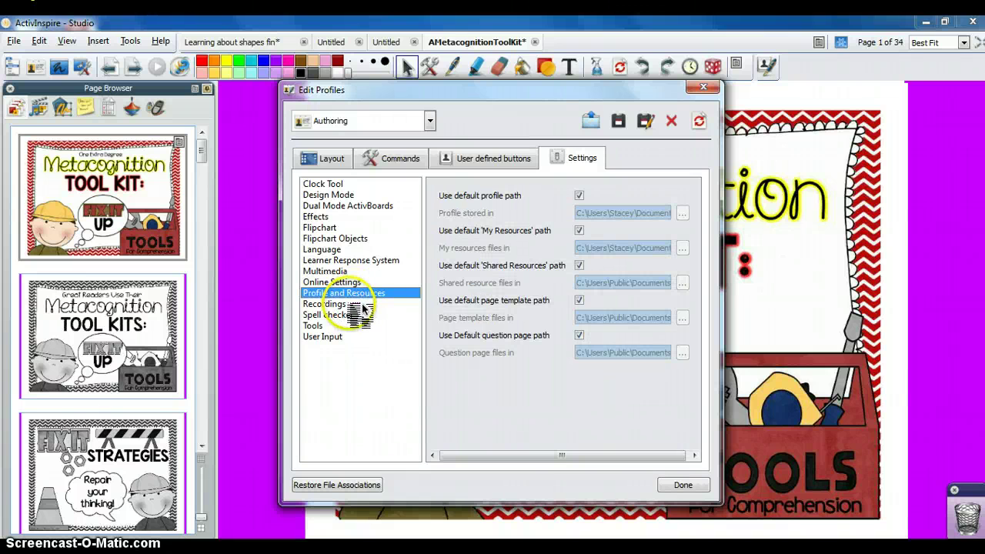
{"action": "left_click", "coordinate": [347, 305]}
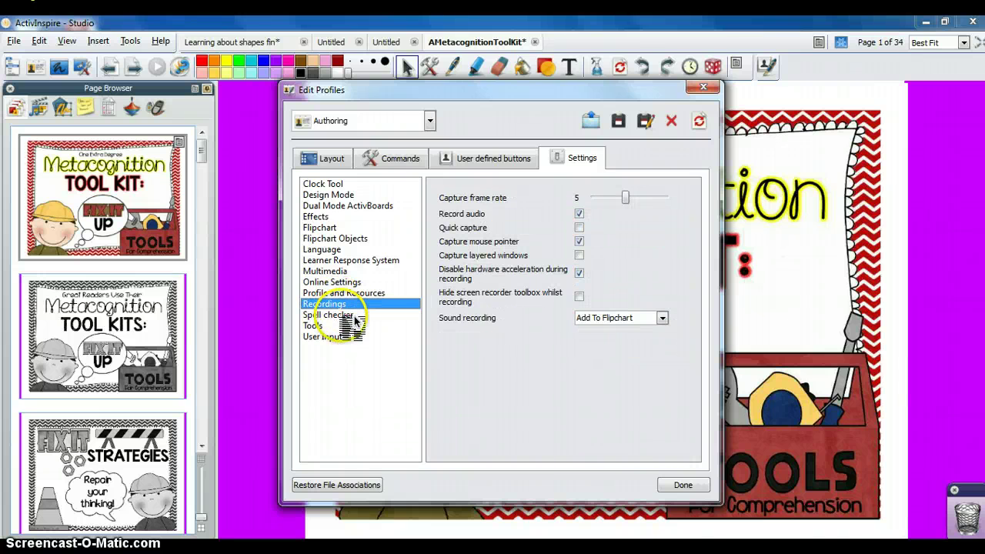
{"action": "left_click", "coordinate": [339, 316]}
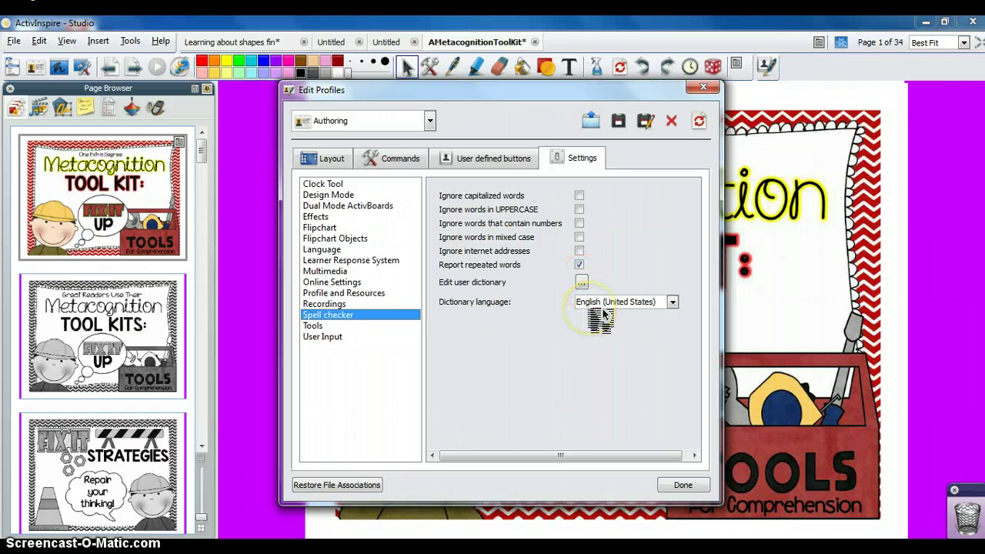
In the Tools settings, keep Select as the default tool and set the Highlighter Translucency to 109
{"action": "left_click", "coordinate": [320, 328]}
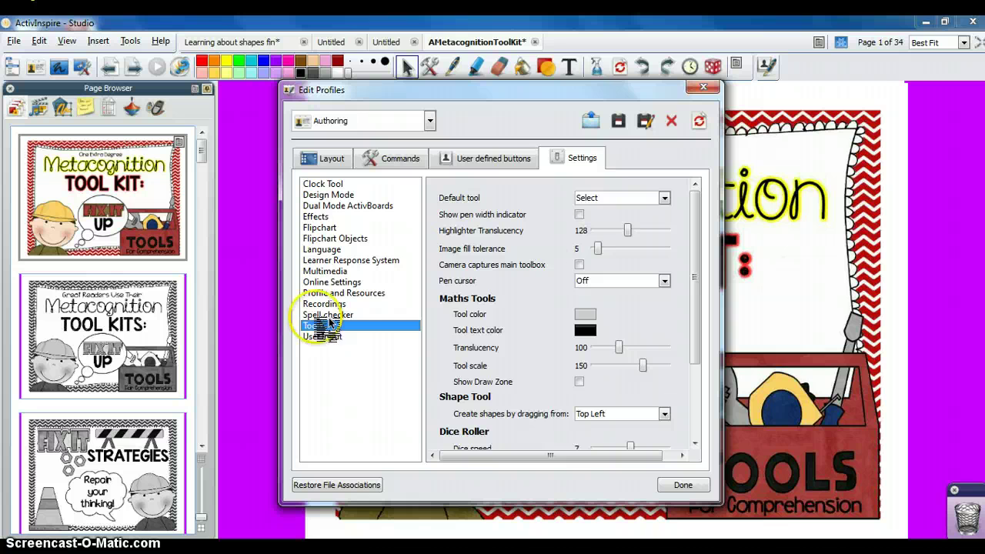
{"action": "left_click", "coordinate": [622, 200]}
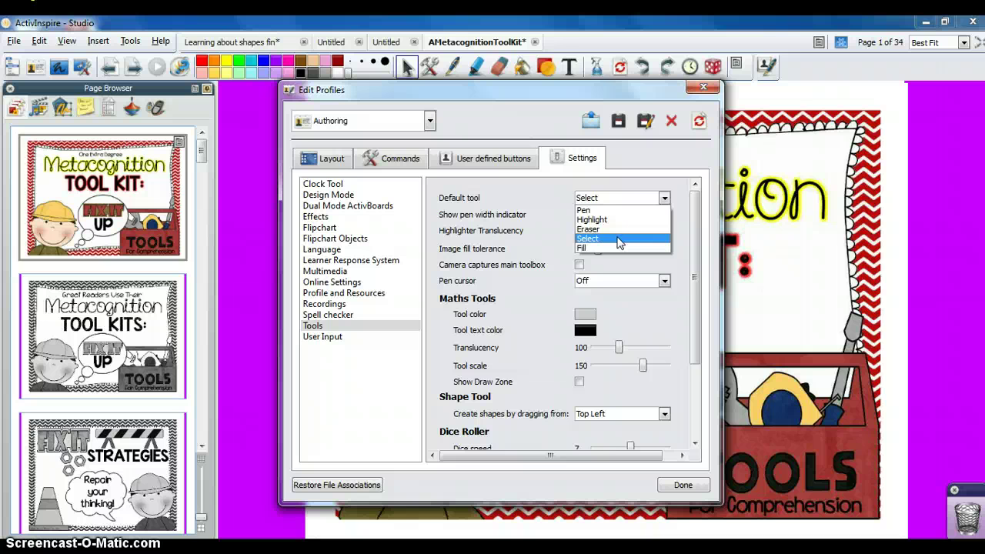
{"action": "left_click", "coordinate": [619, 239]}
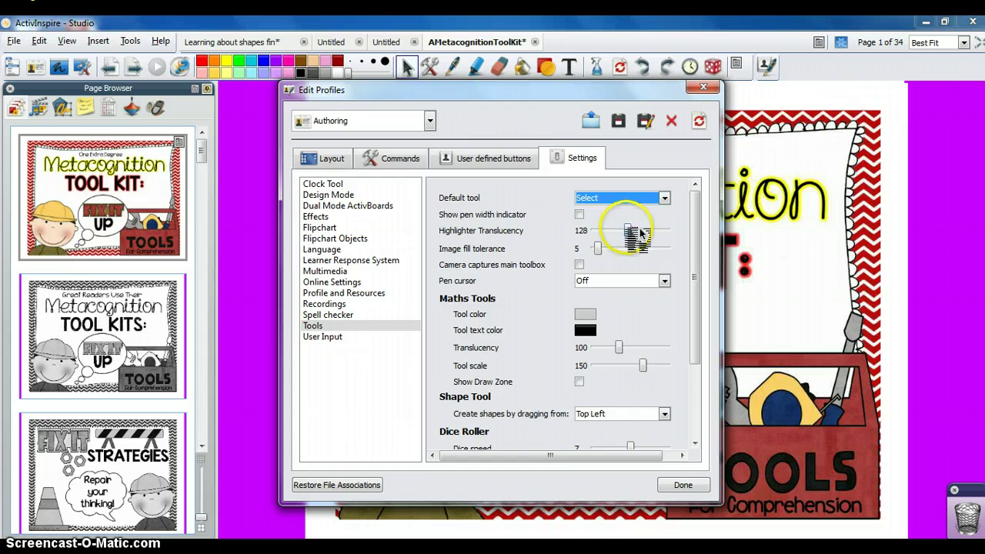
{"action": "mouse_move", "coordinate": [640, 233]}
{"action": "left_mouse_down"}
{"action": "mouse_move", "coordinate": [626, 240]}
{"action": "mouse_move", "coordinate": [622, 229]}
{"action": "mouse_move", "coordinate": [627, 245]}
{"action": "left_mouse_up"}
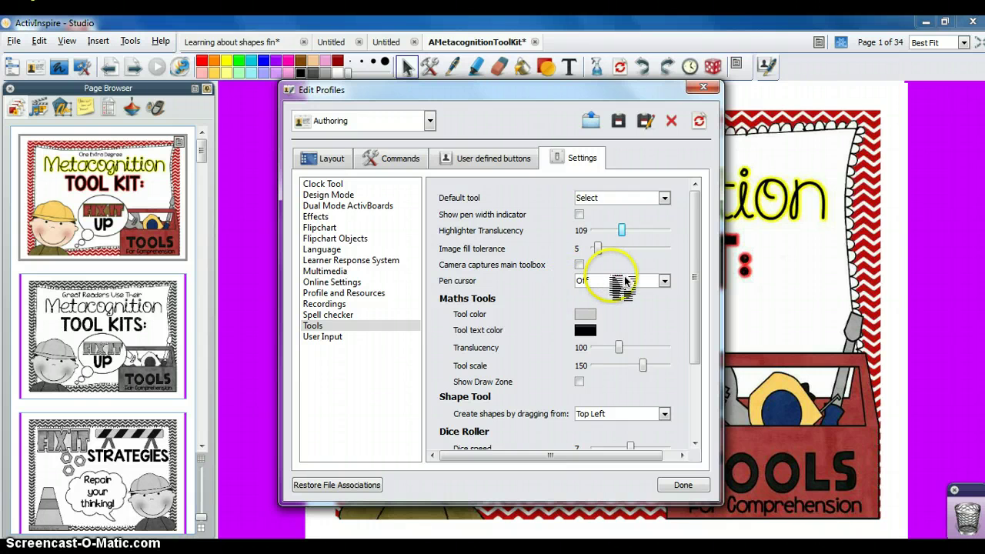
Set the pen cursor to Below, review the remaining Tools settings, and save the Authoring profile
{"action": "left_click", "coordinate": [612, 280]}
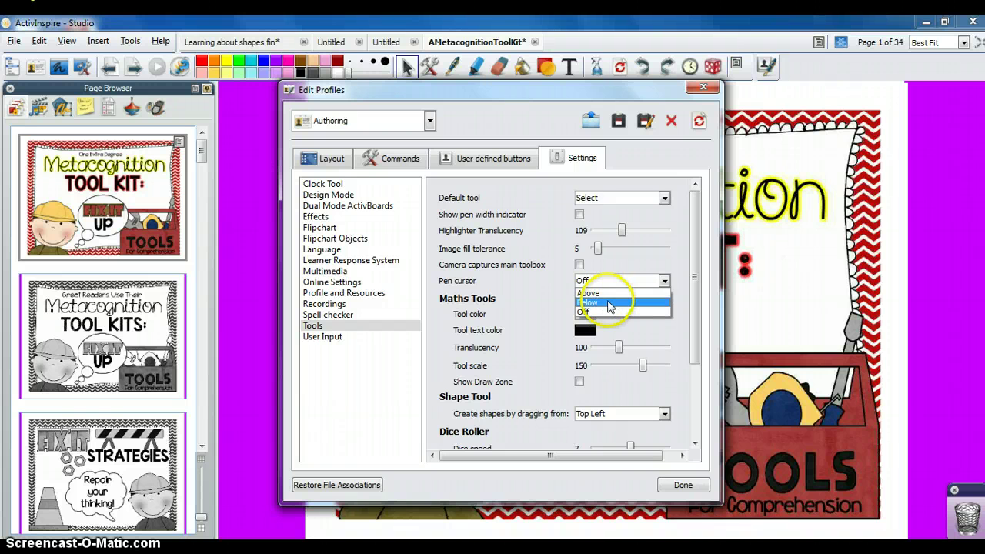
{"action": "left_click", "coordinate": [611, 302]}
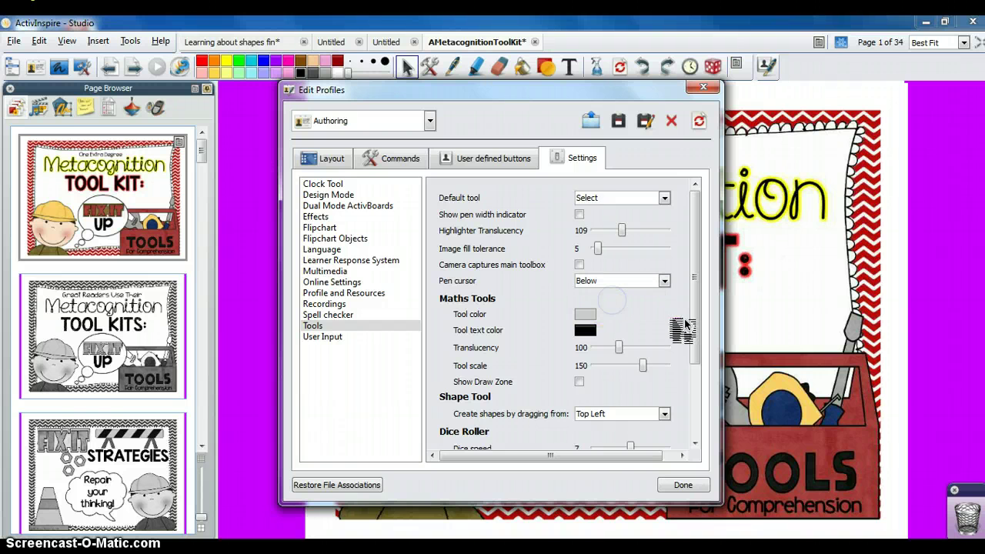
{"action": "left_click_drag", "start_coordinate": [701, 342], "coordinate": [699, 430]}
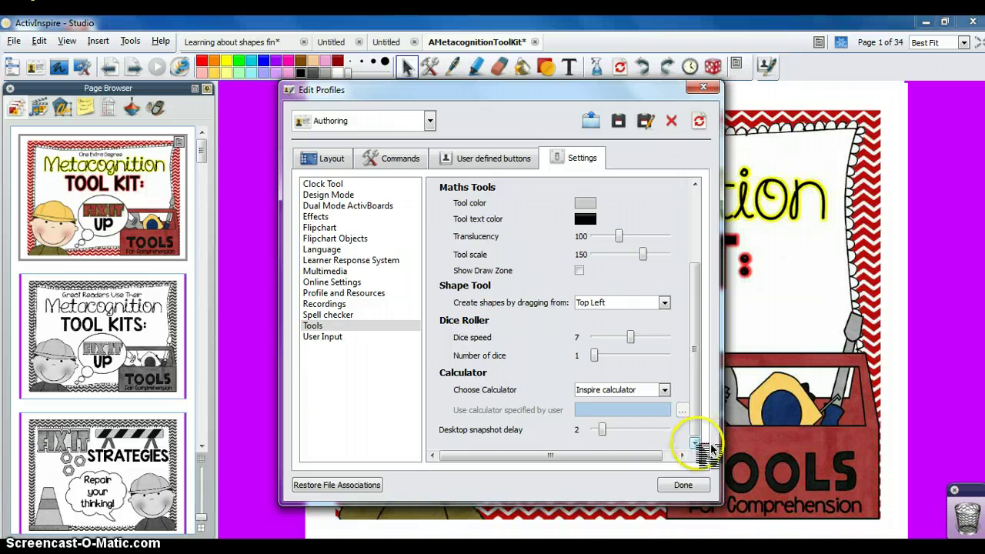
{"action": "left_click", "coordinate": [618, 122]}
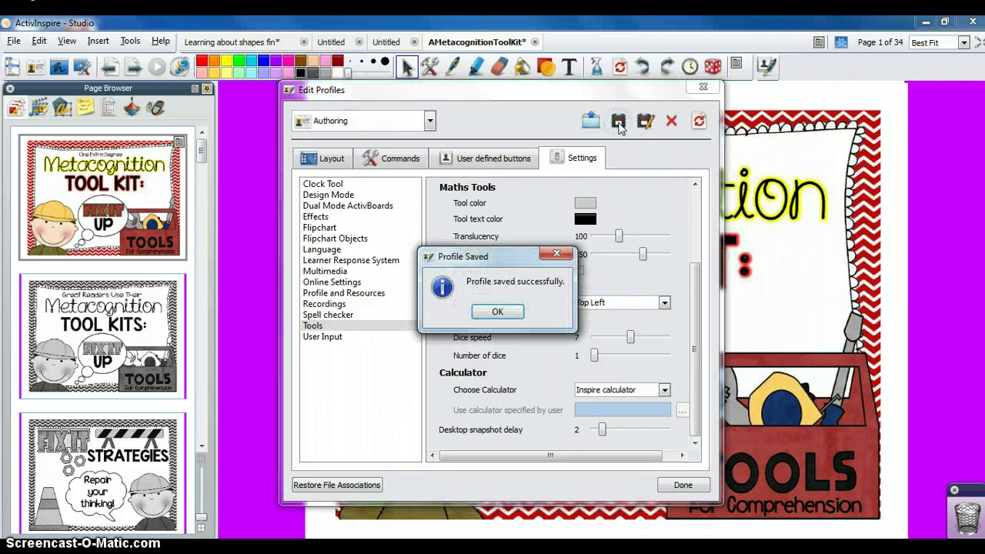
{"action": "left_click", "coordinate": [497, 311]}
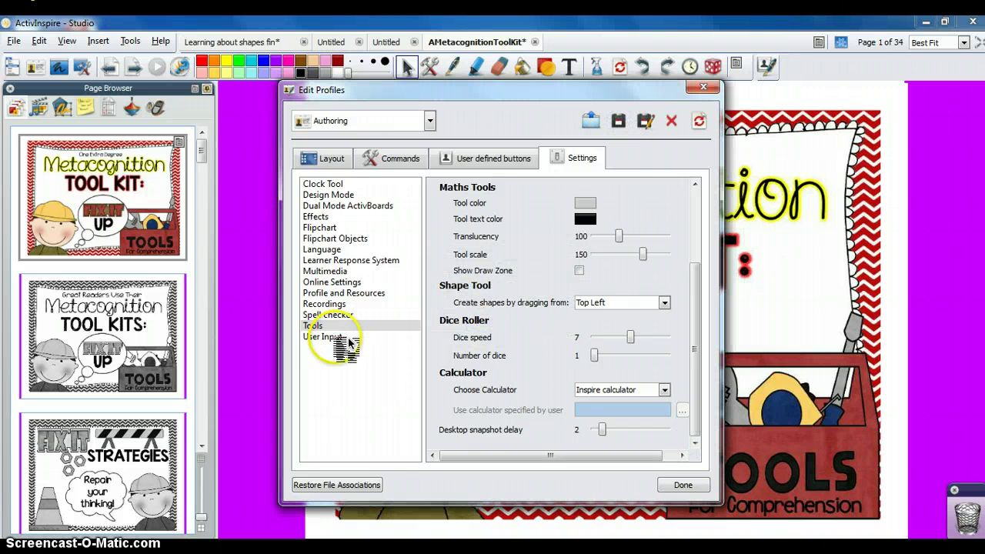
Look at the User Input settings for the keyboard and recognition tools, and finish editing the profile
{"action": "left_click", "coordinate": [348, 338]}
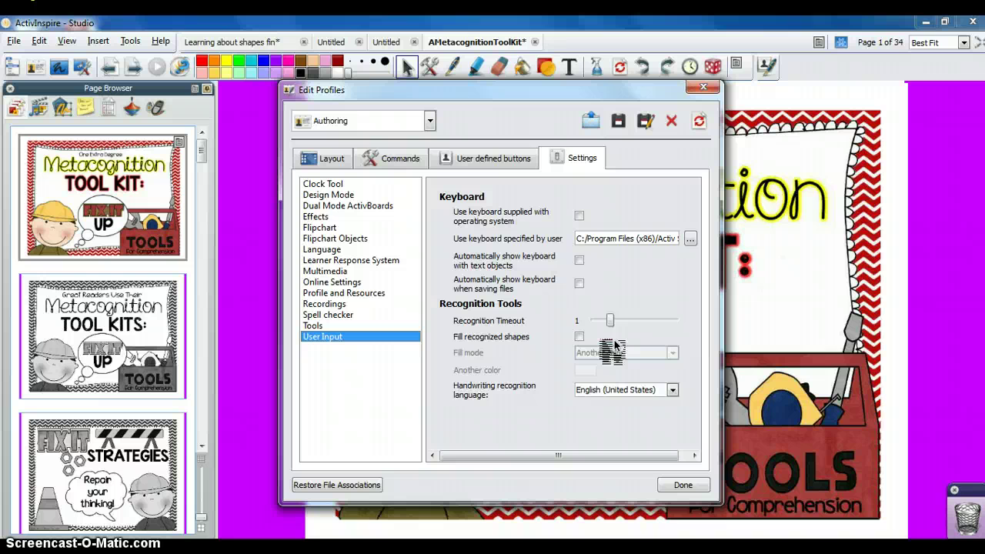
{"action": "left_click", "coordinate": [683, 487]}
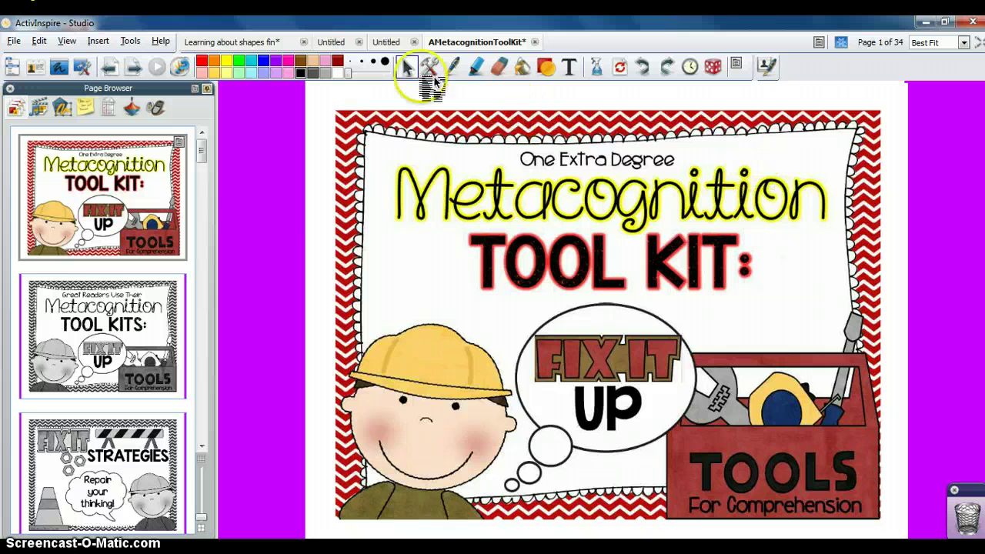
Turn to page 2 of the flipchart and back to page 1 to check the World color
{"action": "left_click", "coordinate": [135, 68]}
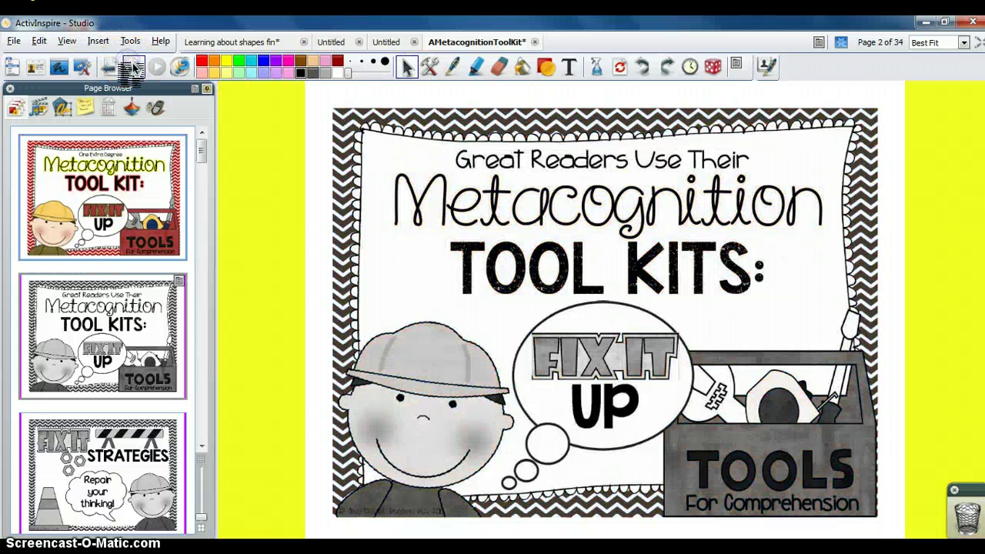
{"action": "left_click", "coordinate": [109, 67]}
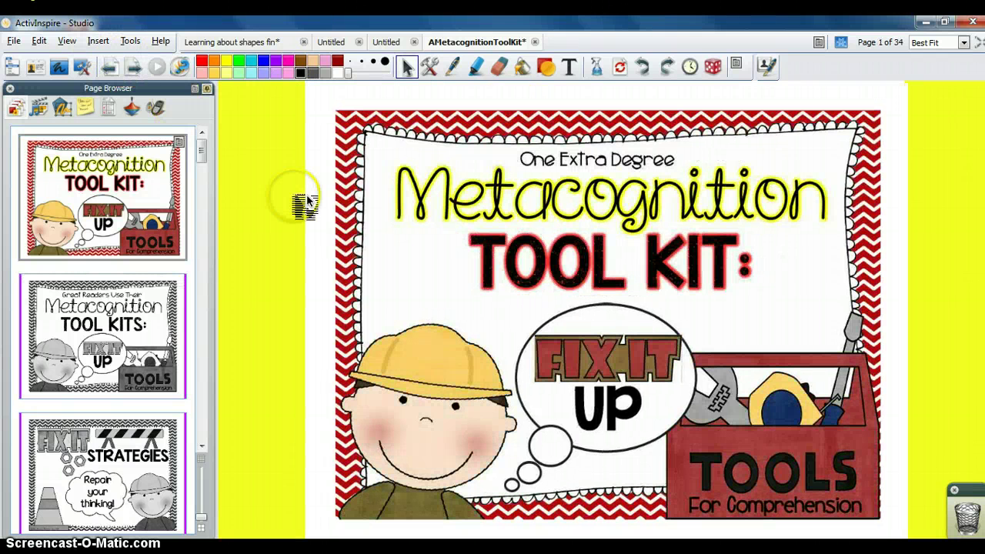